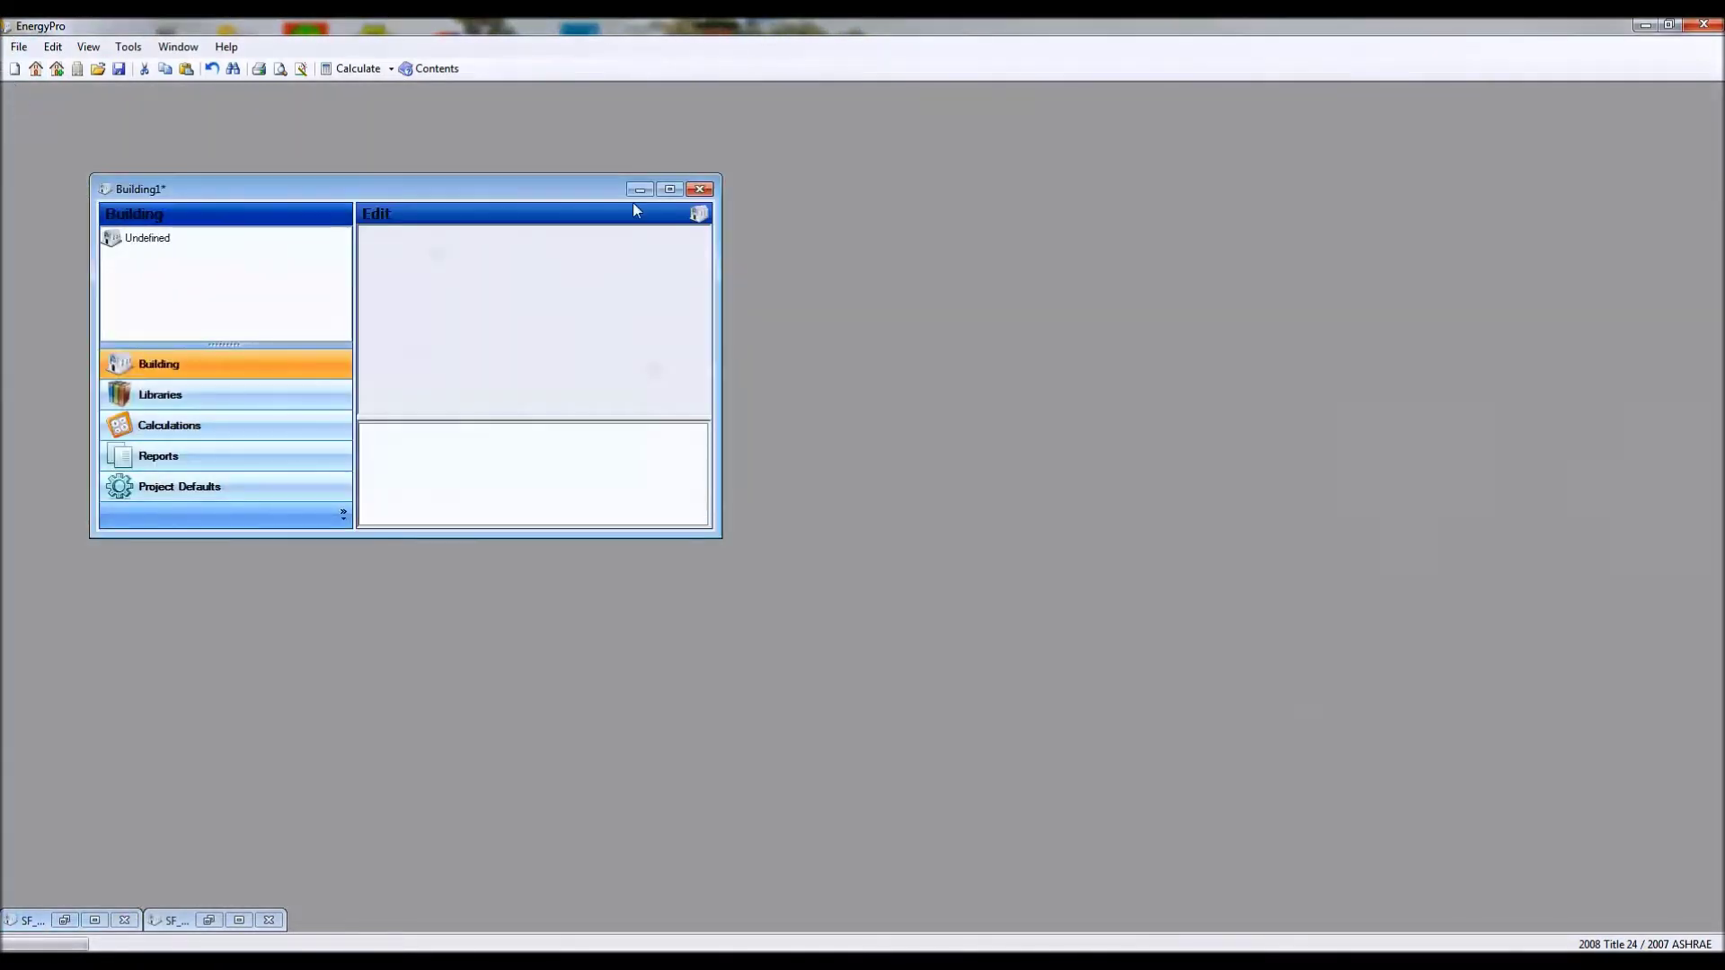
# Maximize the new Building1 project window so it fills the EnergyPro workspace
pyautogui.click(669, 189)
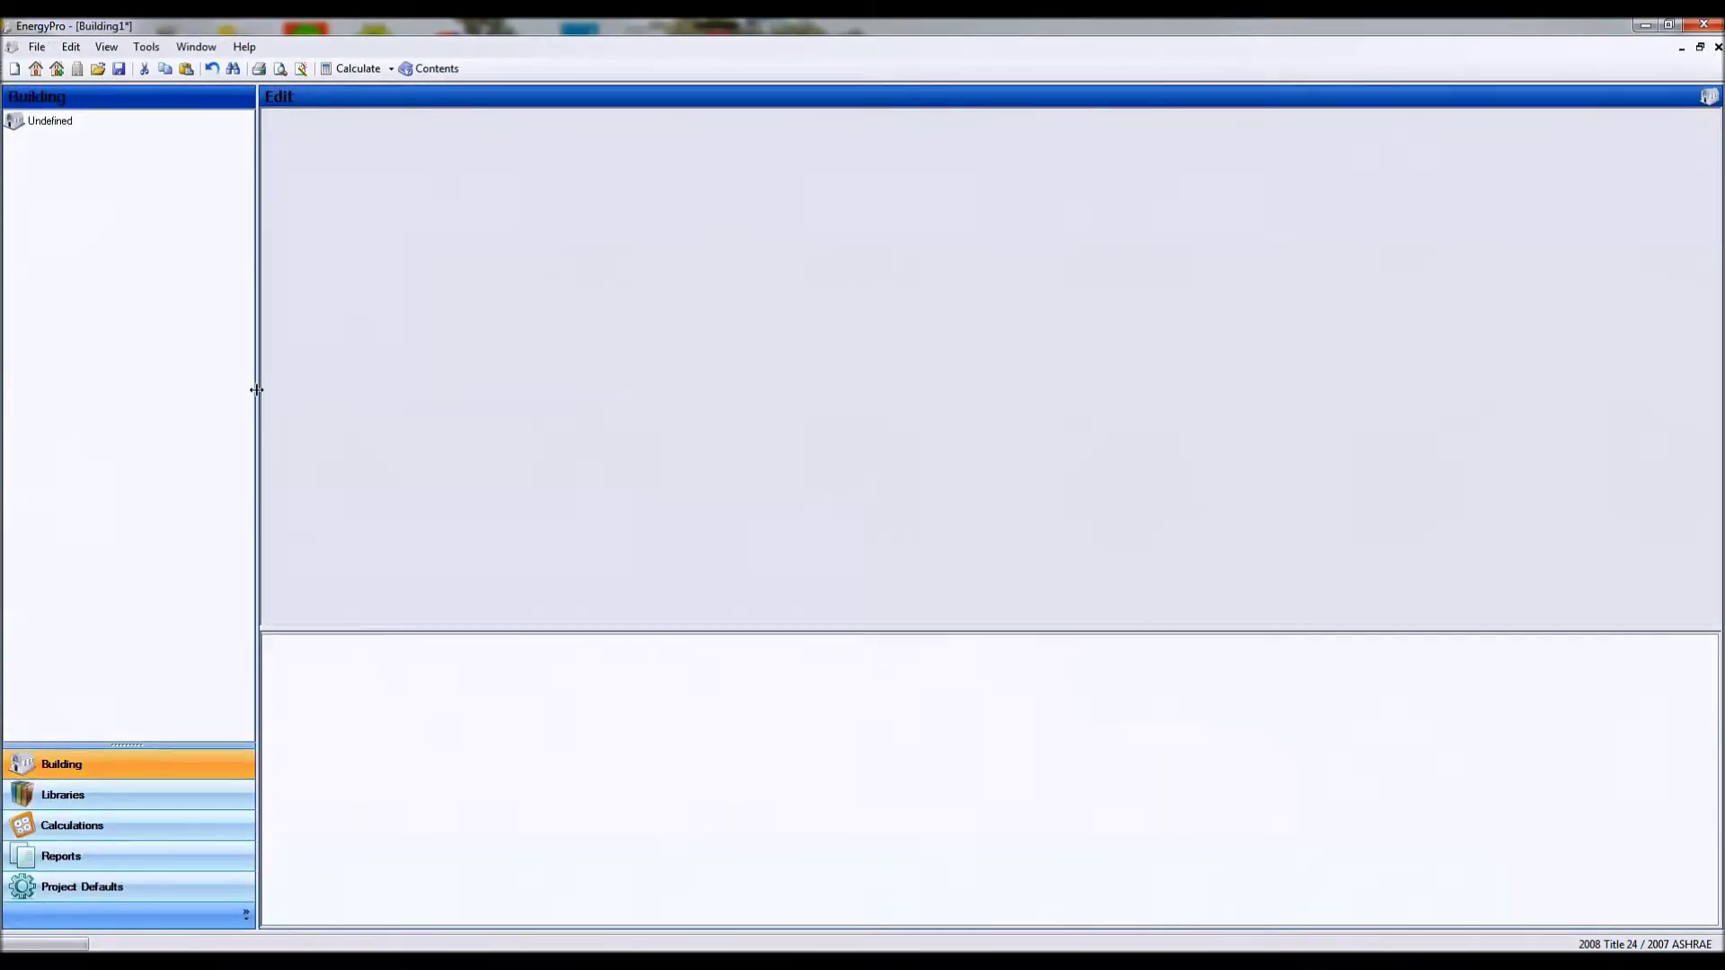
# Widen the building tree and review the project's general details and the plant's hot water settings
pyautogui.moveTo(256, 390); pyautogui.dragTo(274, 390)
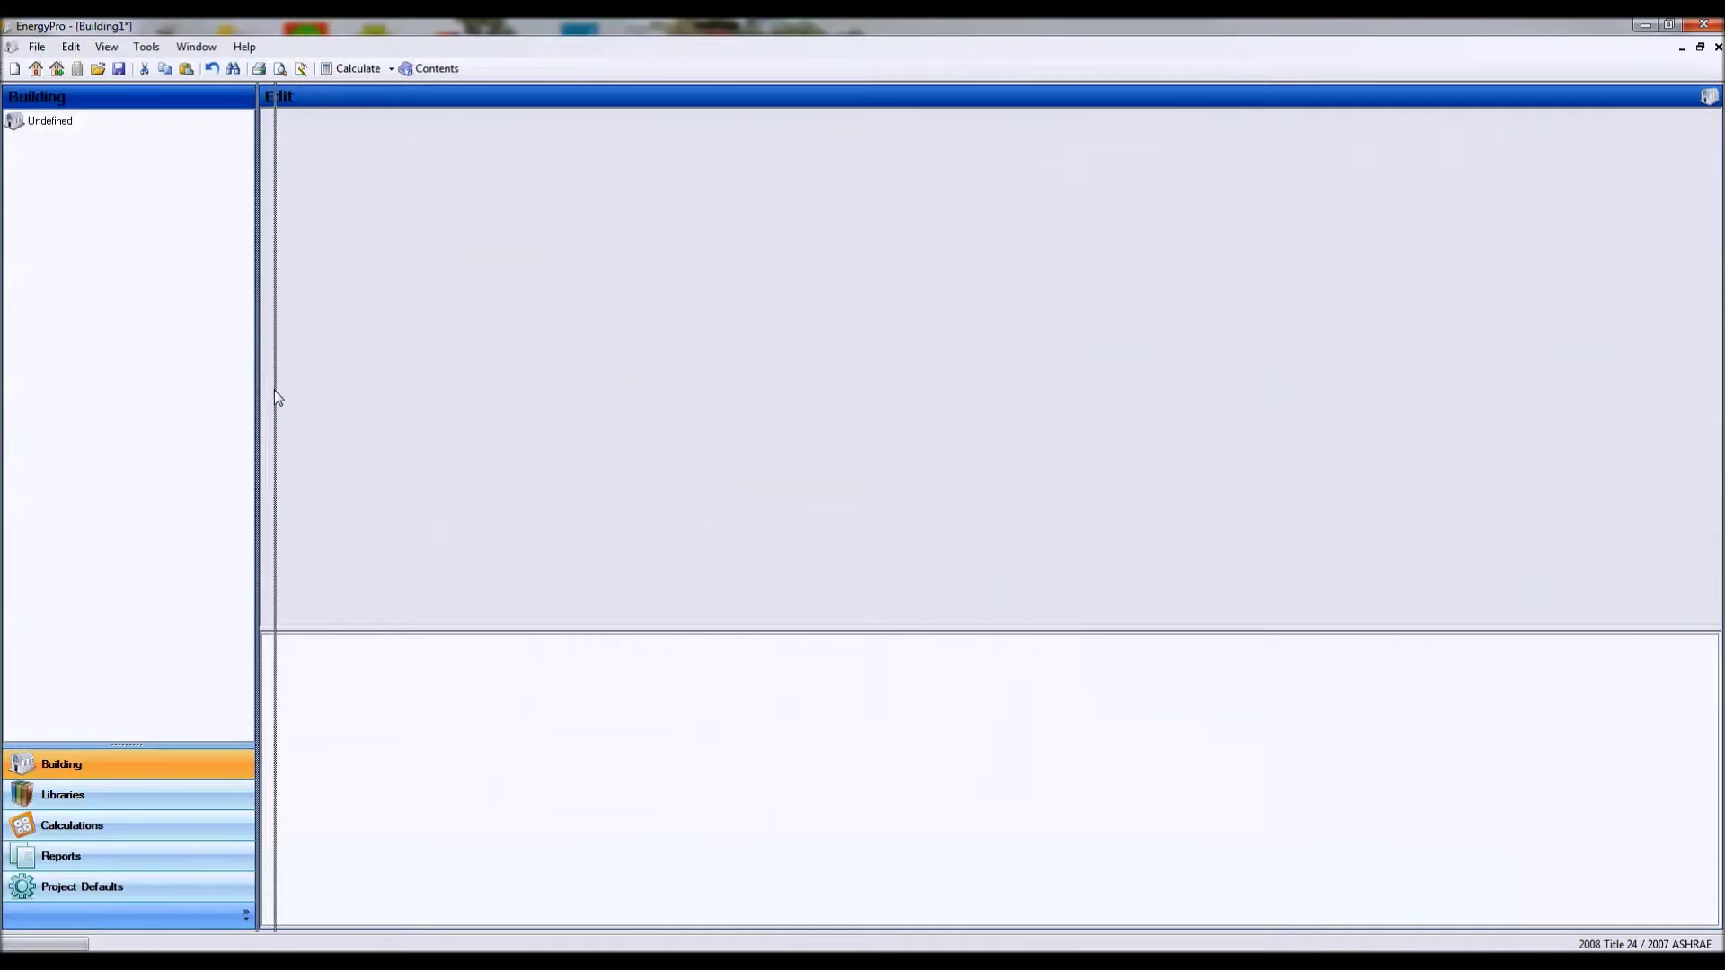
pyautogui.click(40, 124)
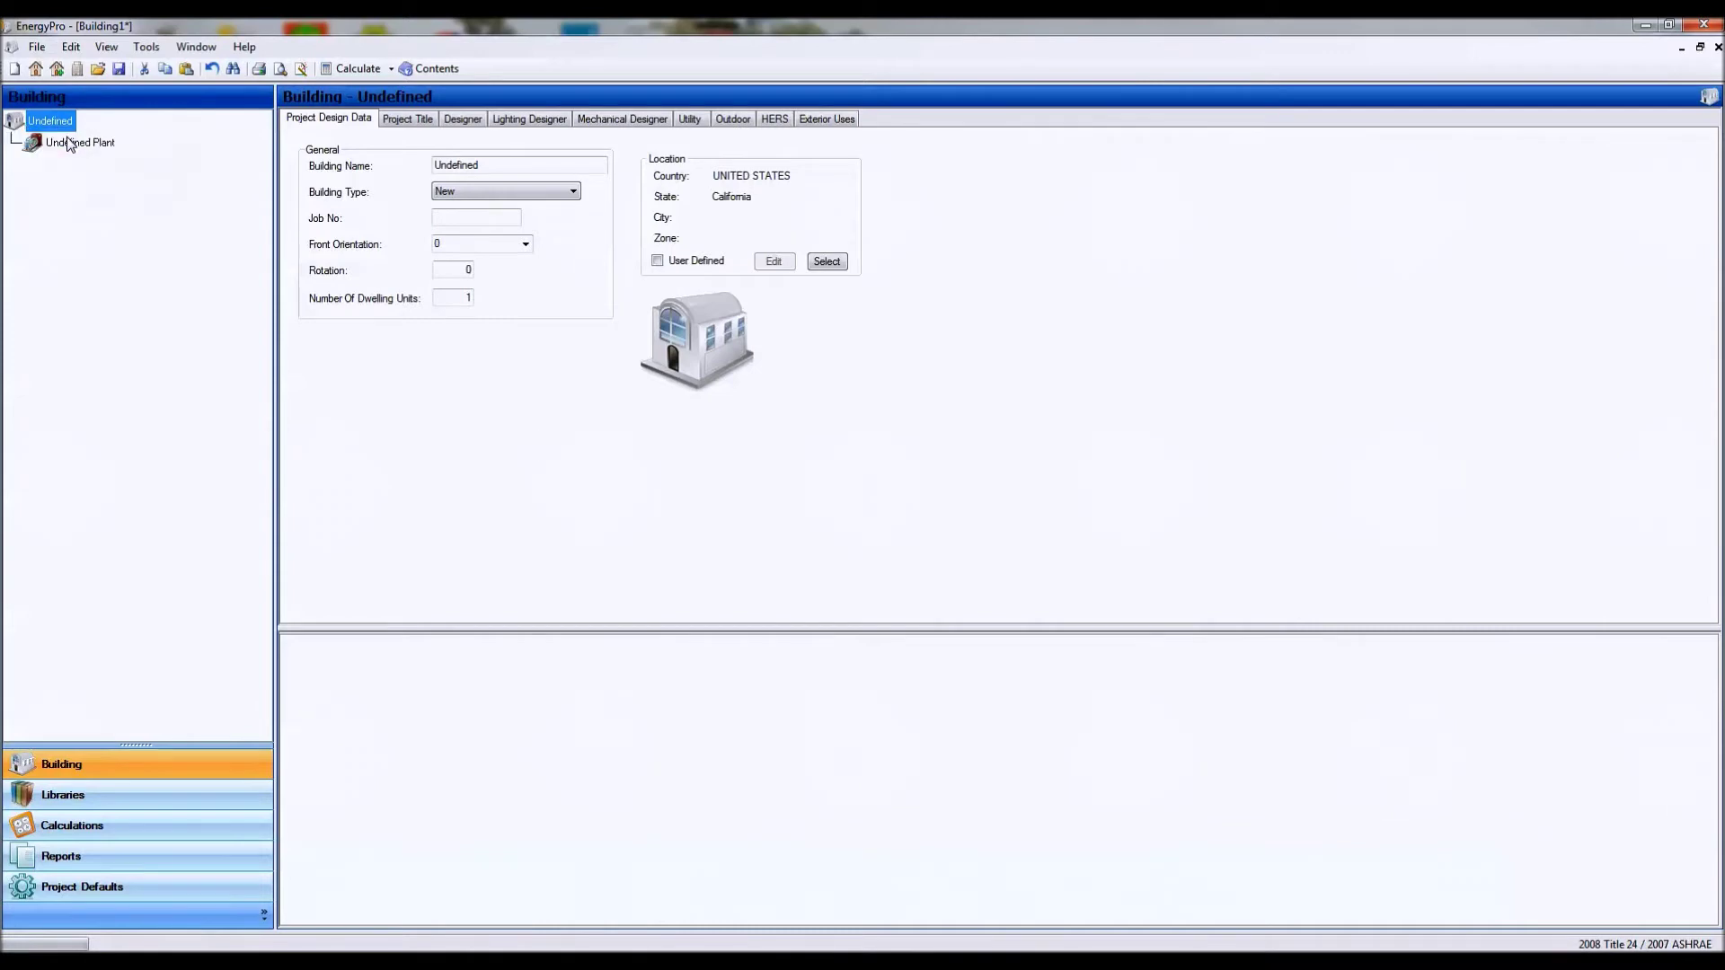
pyautogui.click(70, 143)
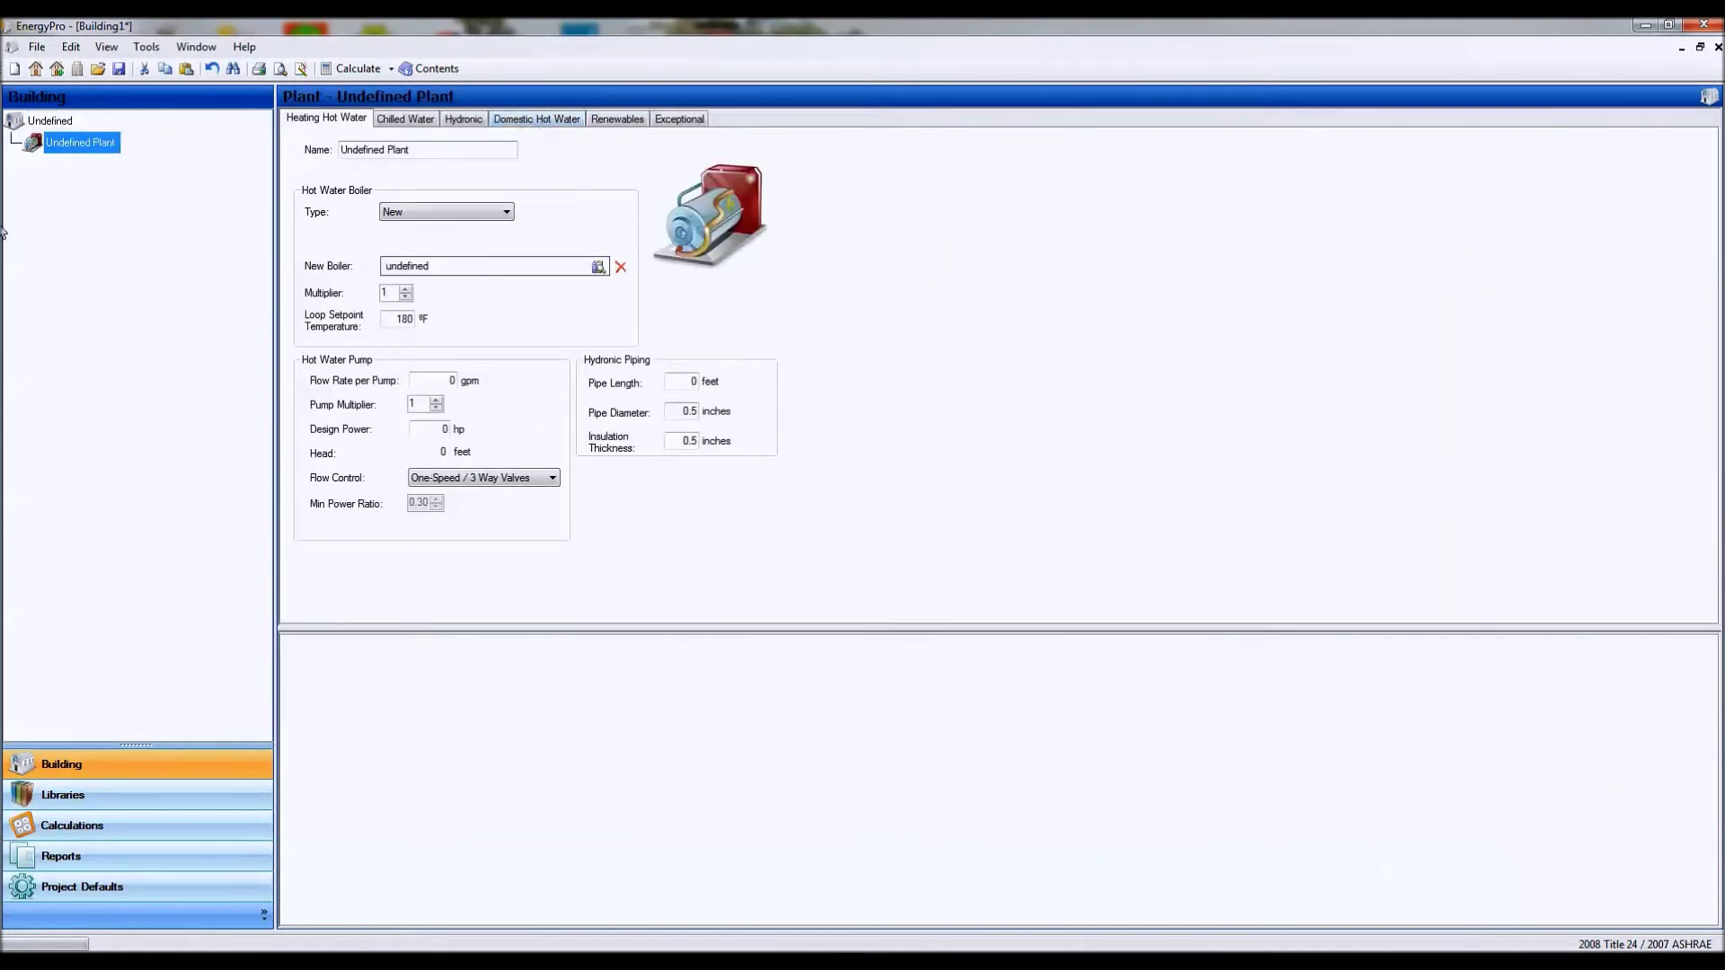
# Add a system under Undefined Plant, a zone under the system and a room under the zone
pyautogui.rightClick(61, 151)
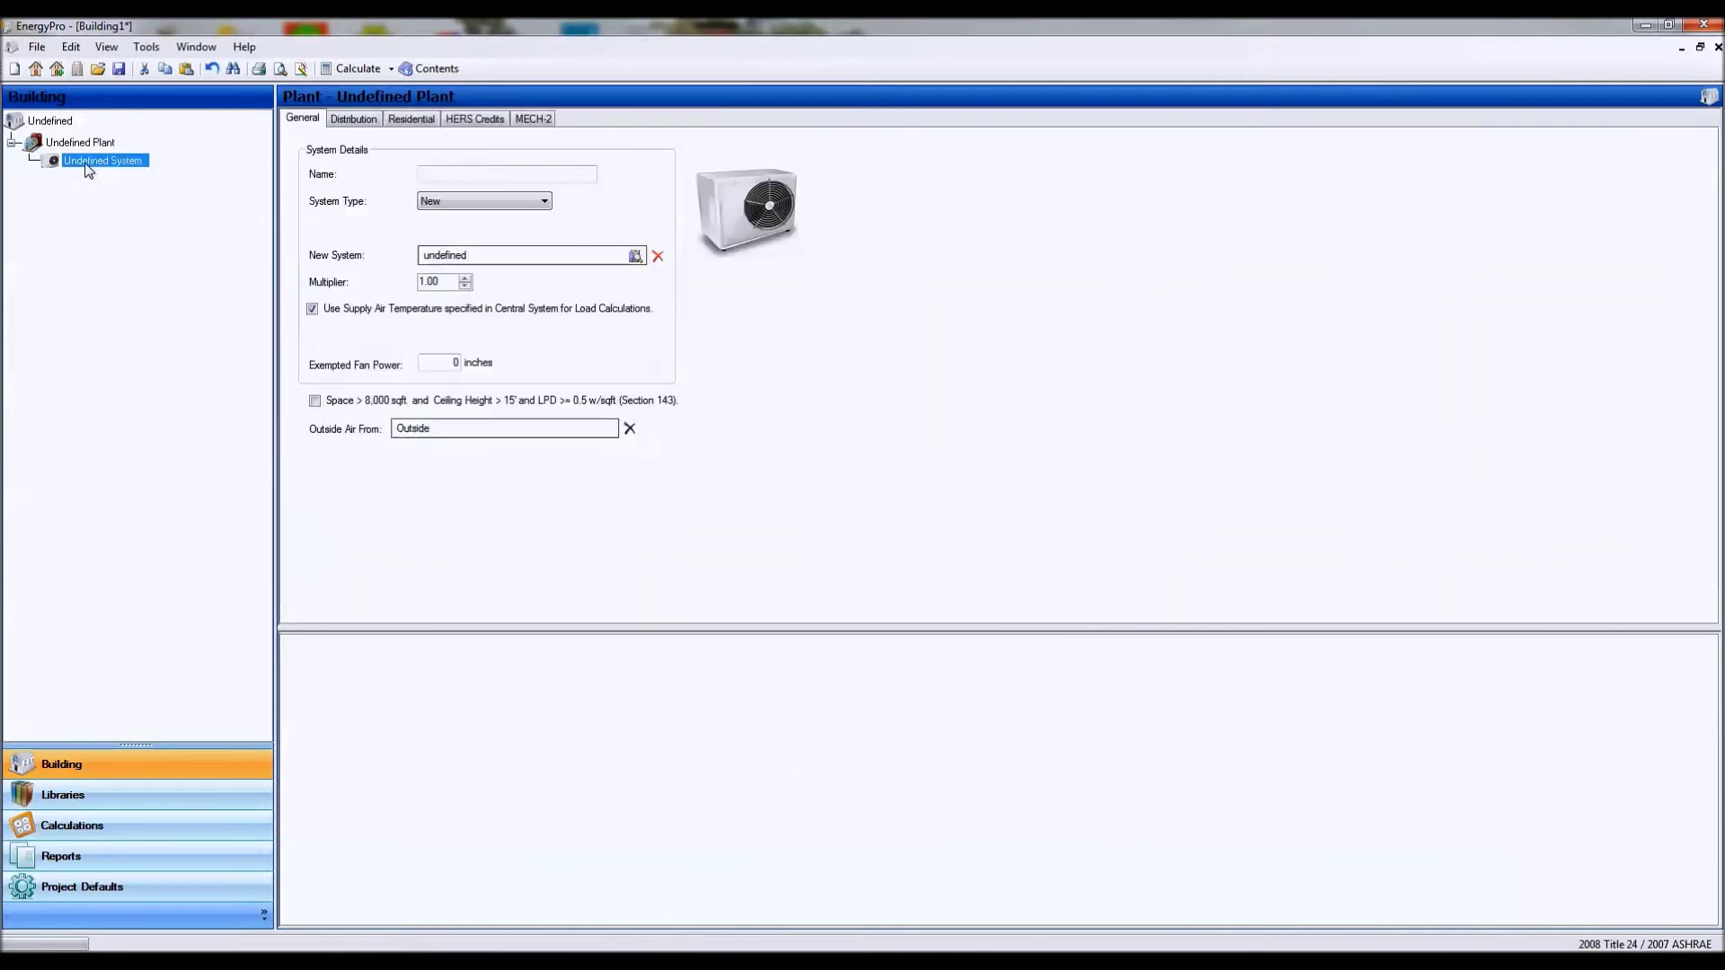
pyautogui.rightClick(89, 169)
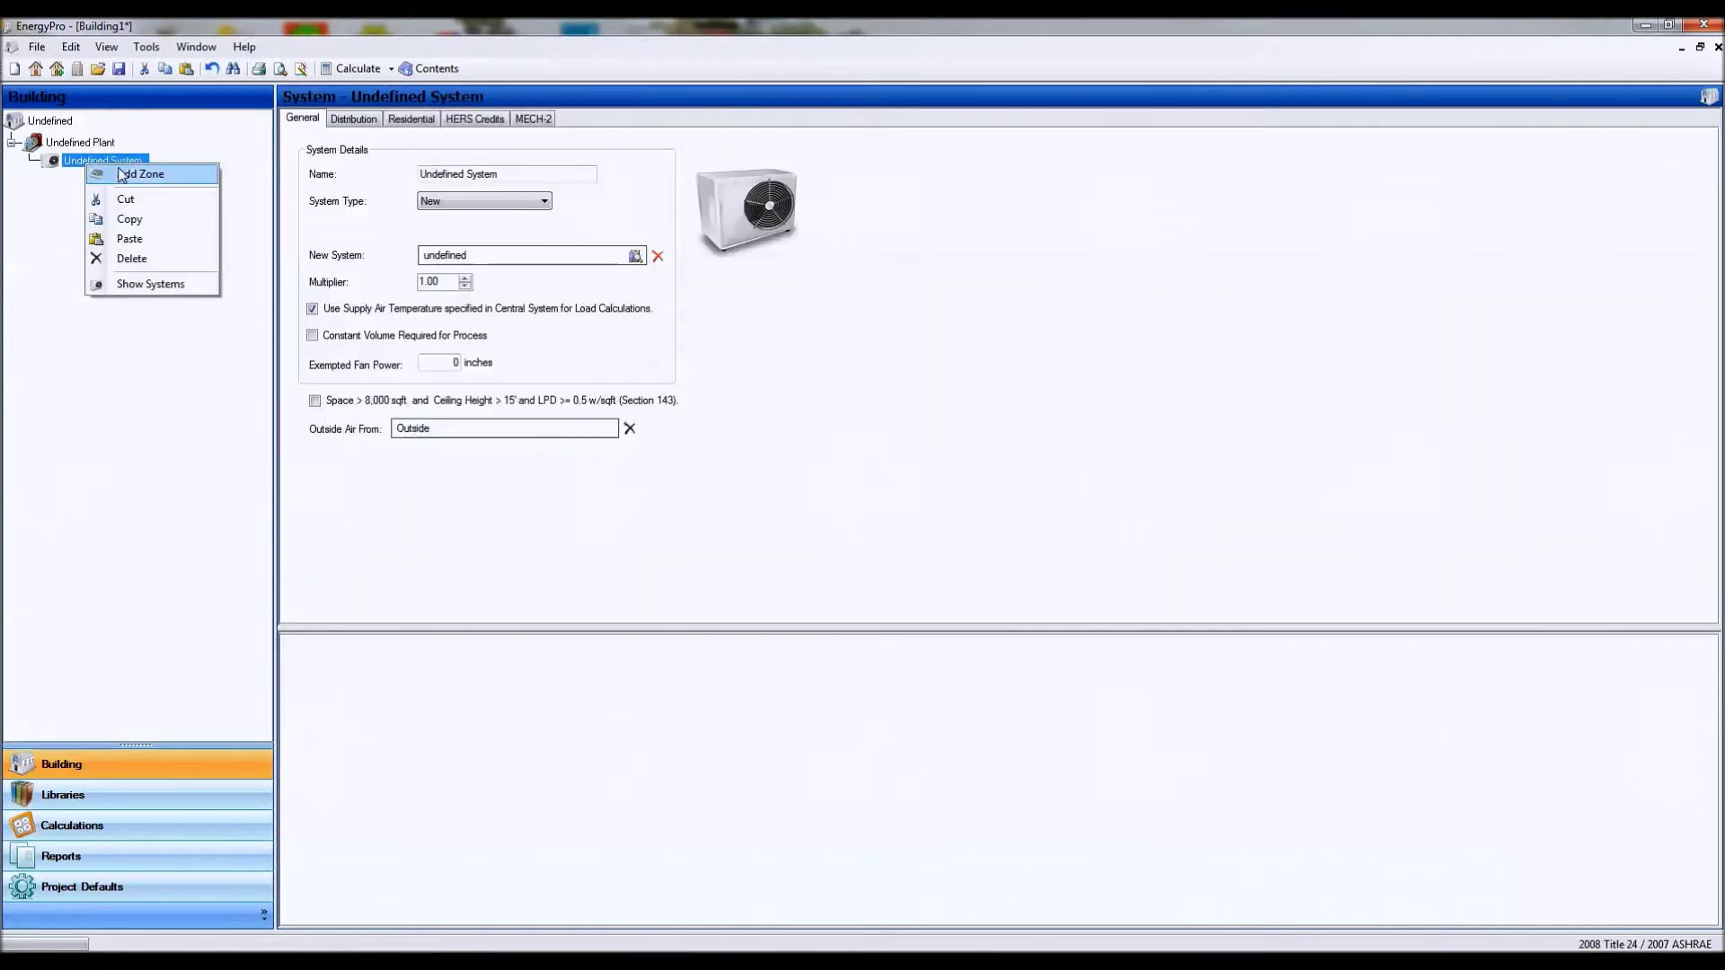
pyautogui.click(122, 175)
pyautogui.rightClick(126, 181)
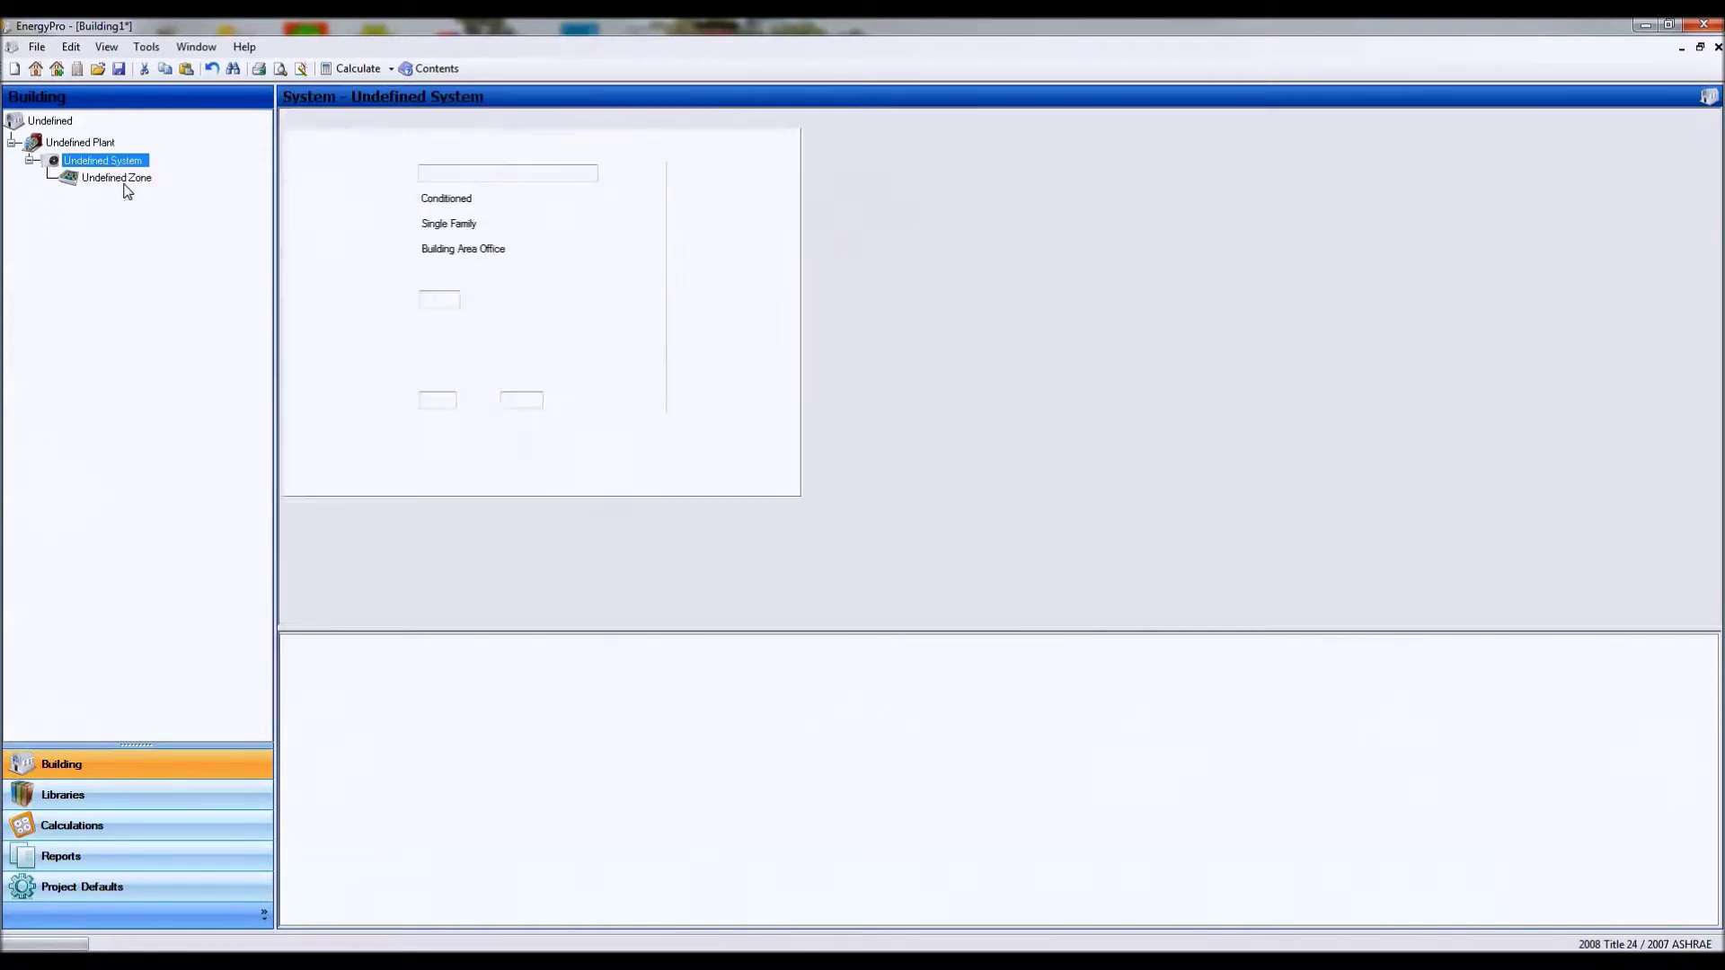
pyautogui.click(191, 199)
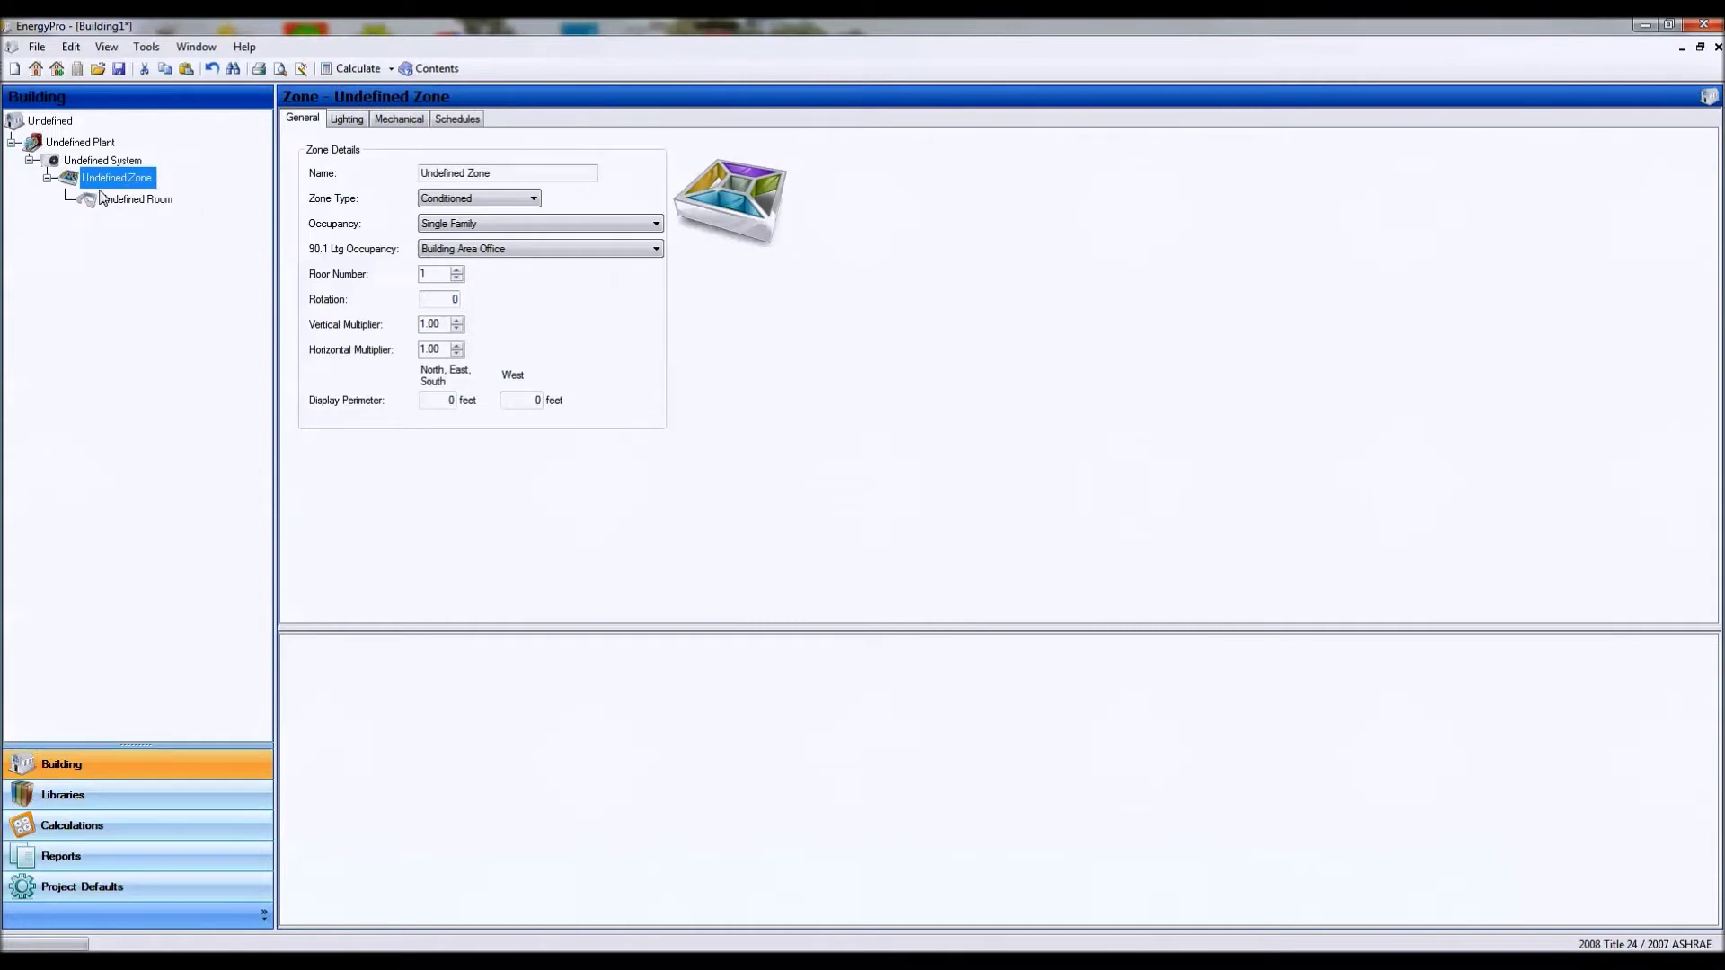
pyautogui.rightClick(163, 203)
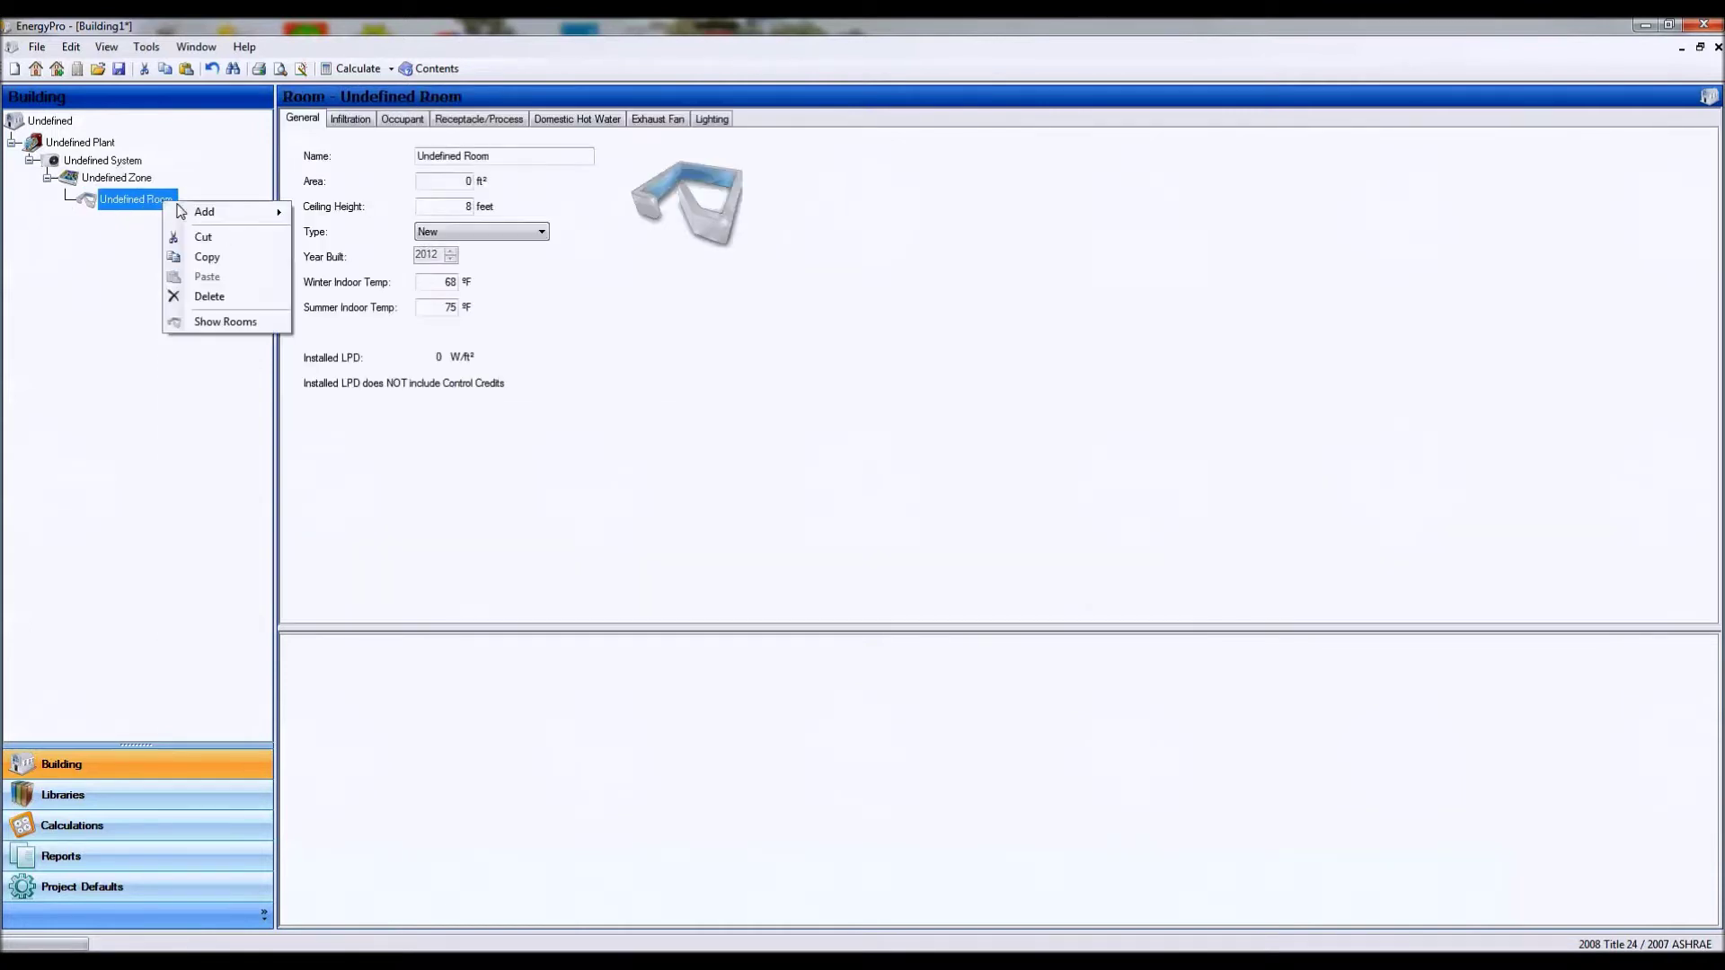
pyautogui.moveTo(193, 213)
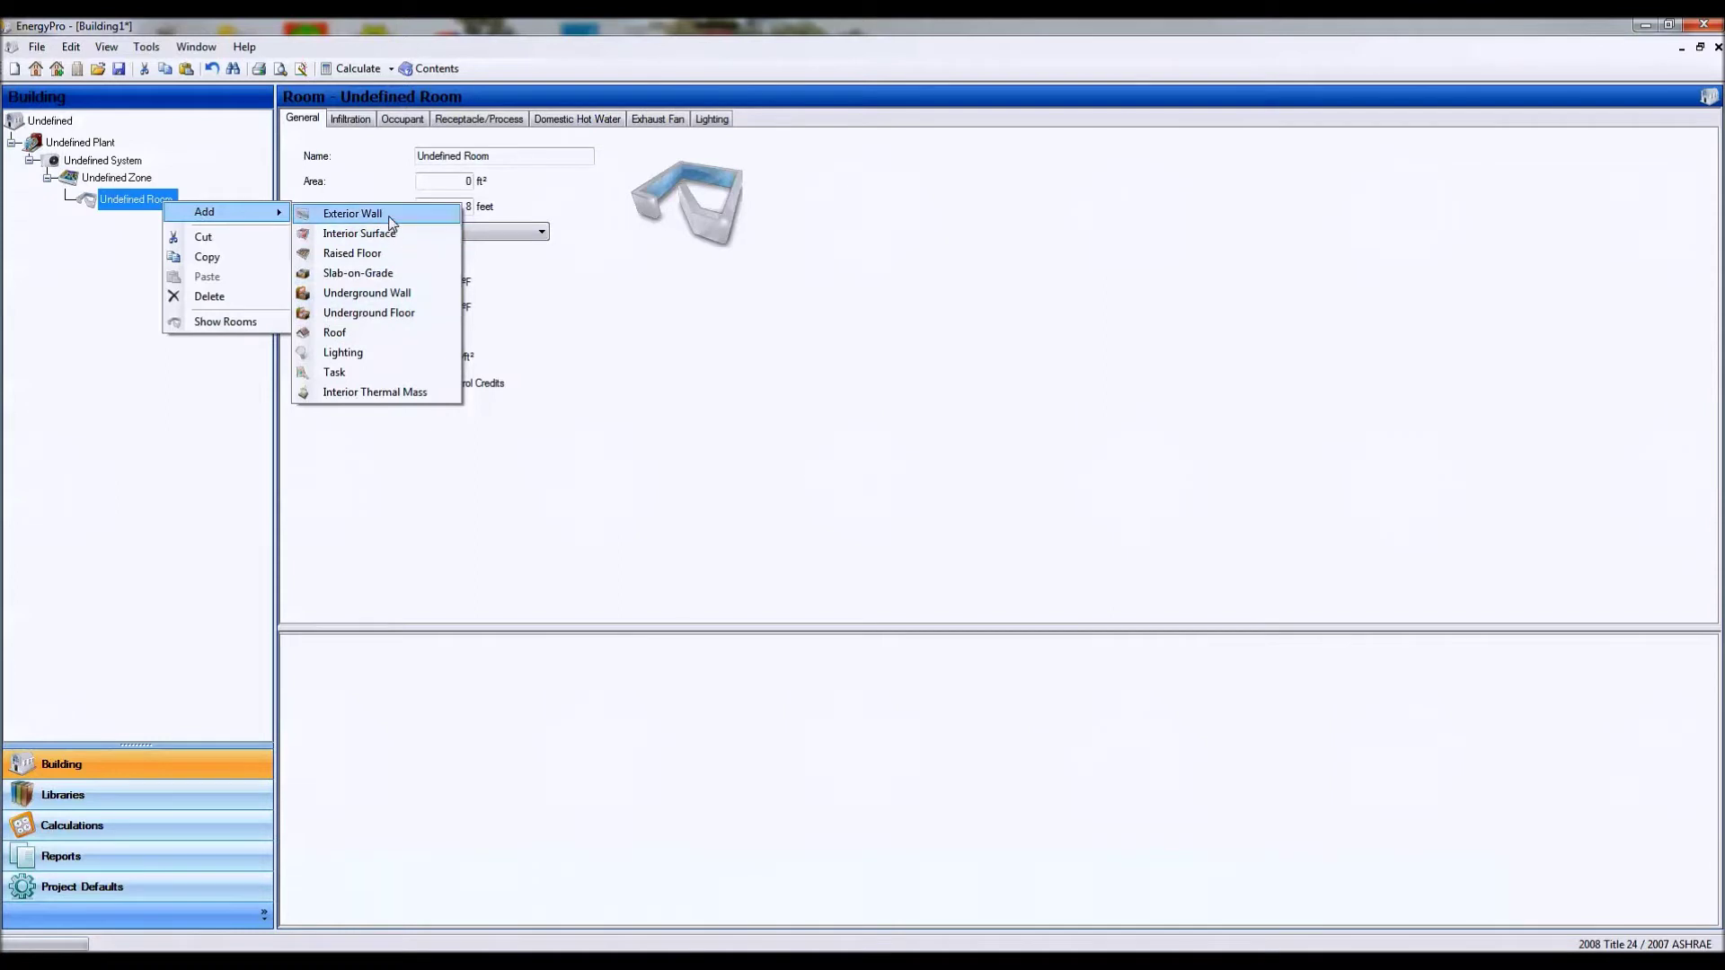
pyautogui.hotkey('alt', 'Tab')
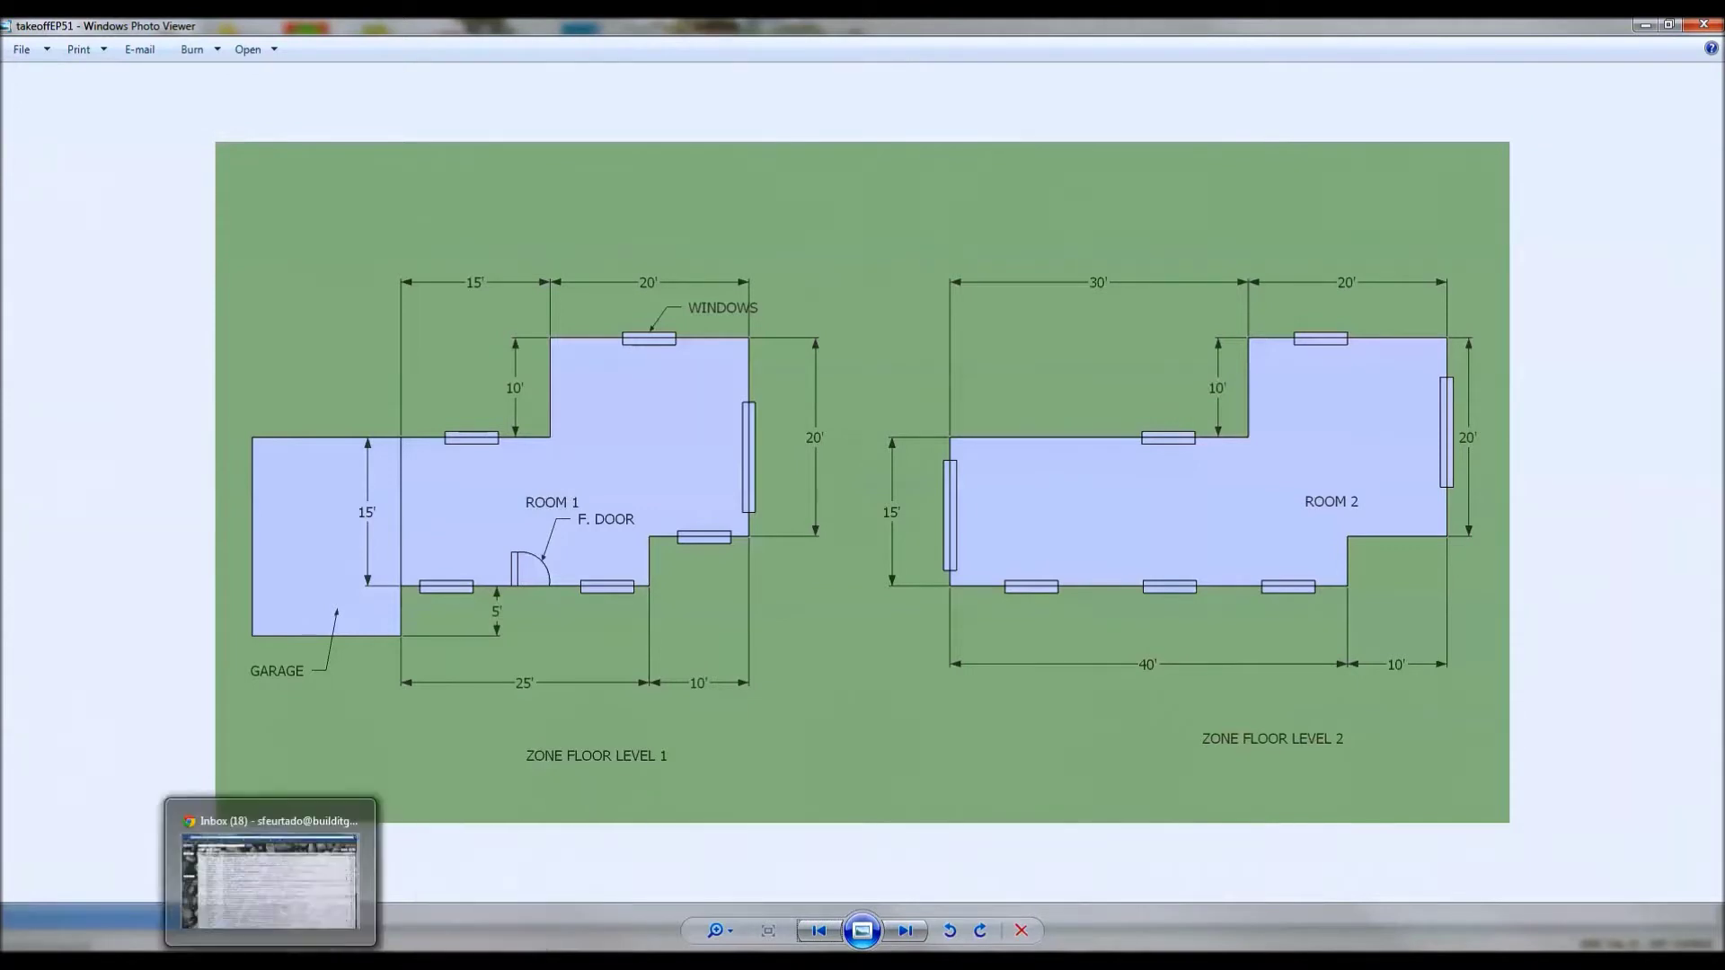
# View the takeoffEP51 two-level floor plan, then return to EnergyPro and minimize Building1
pyautogui.moveTo(133, 962)
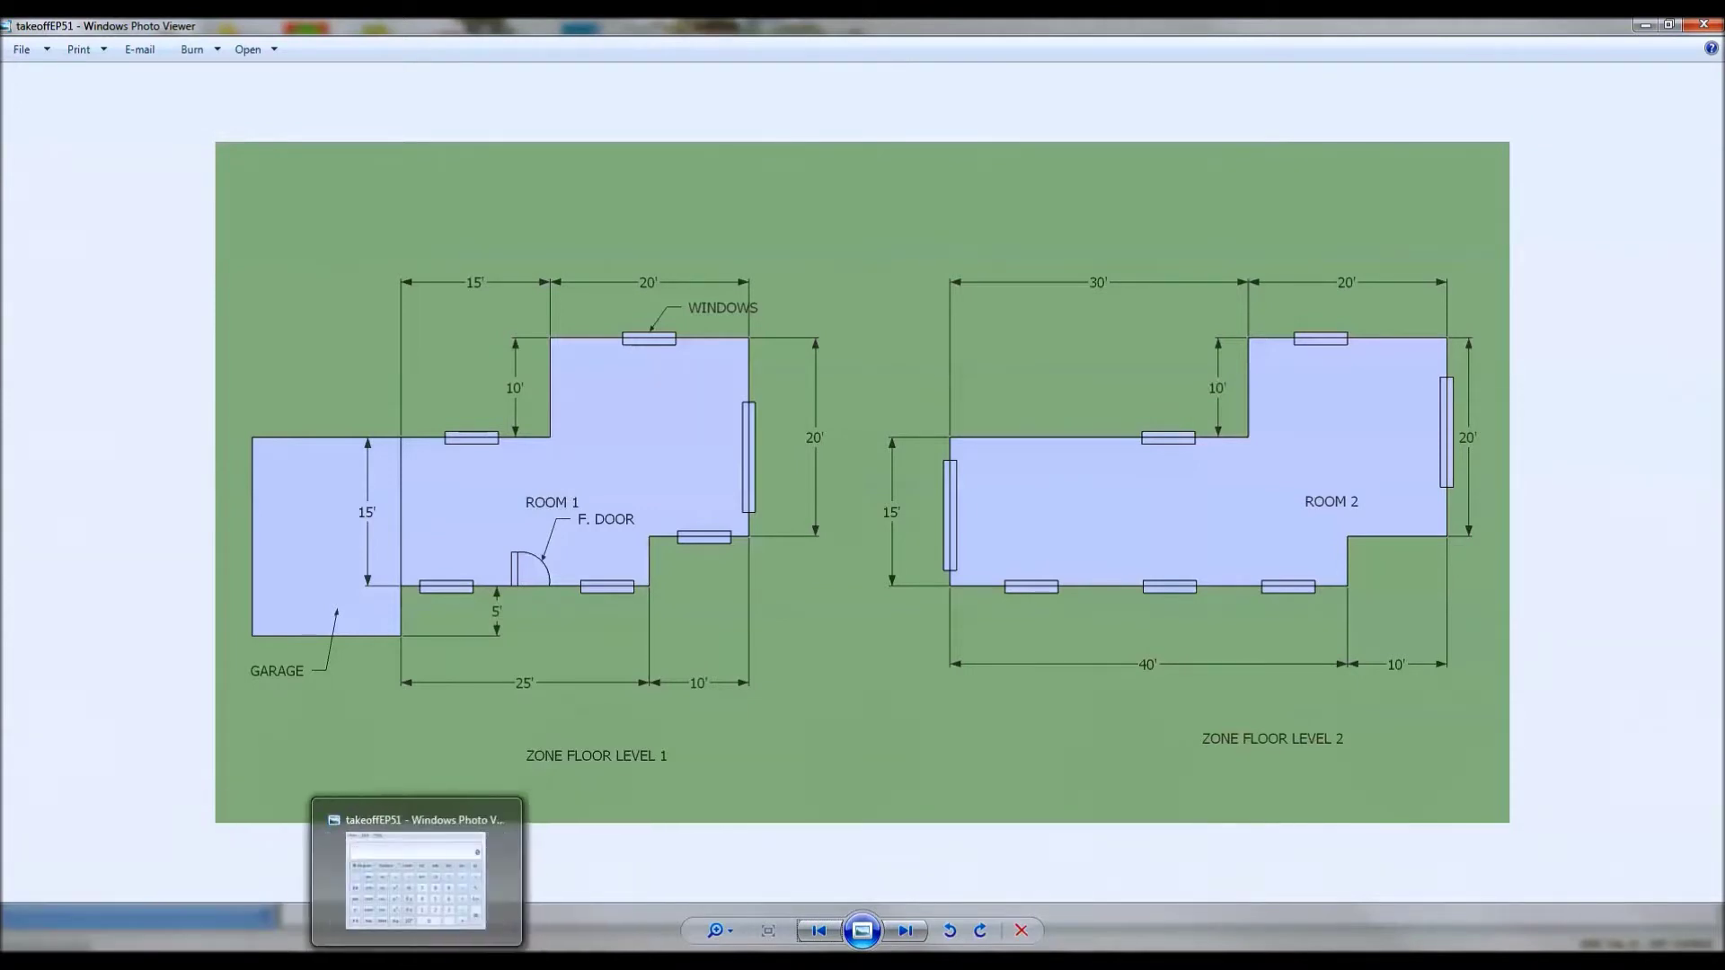
pyautogui.hotkey('alt', 'Tab')
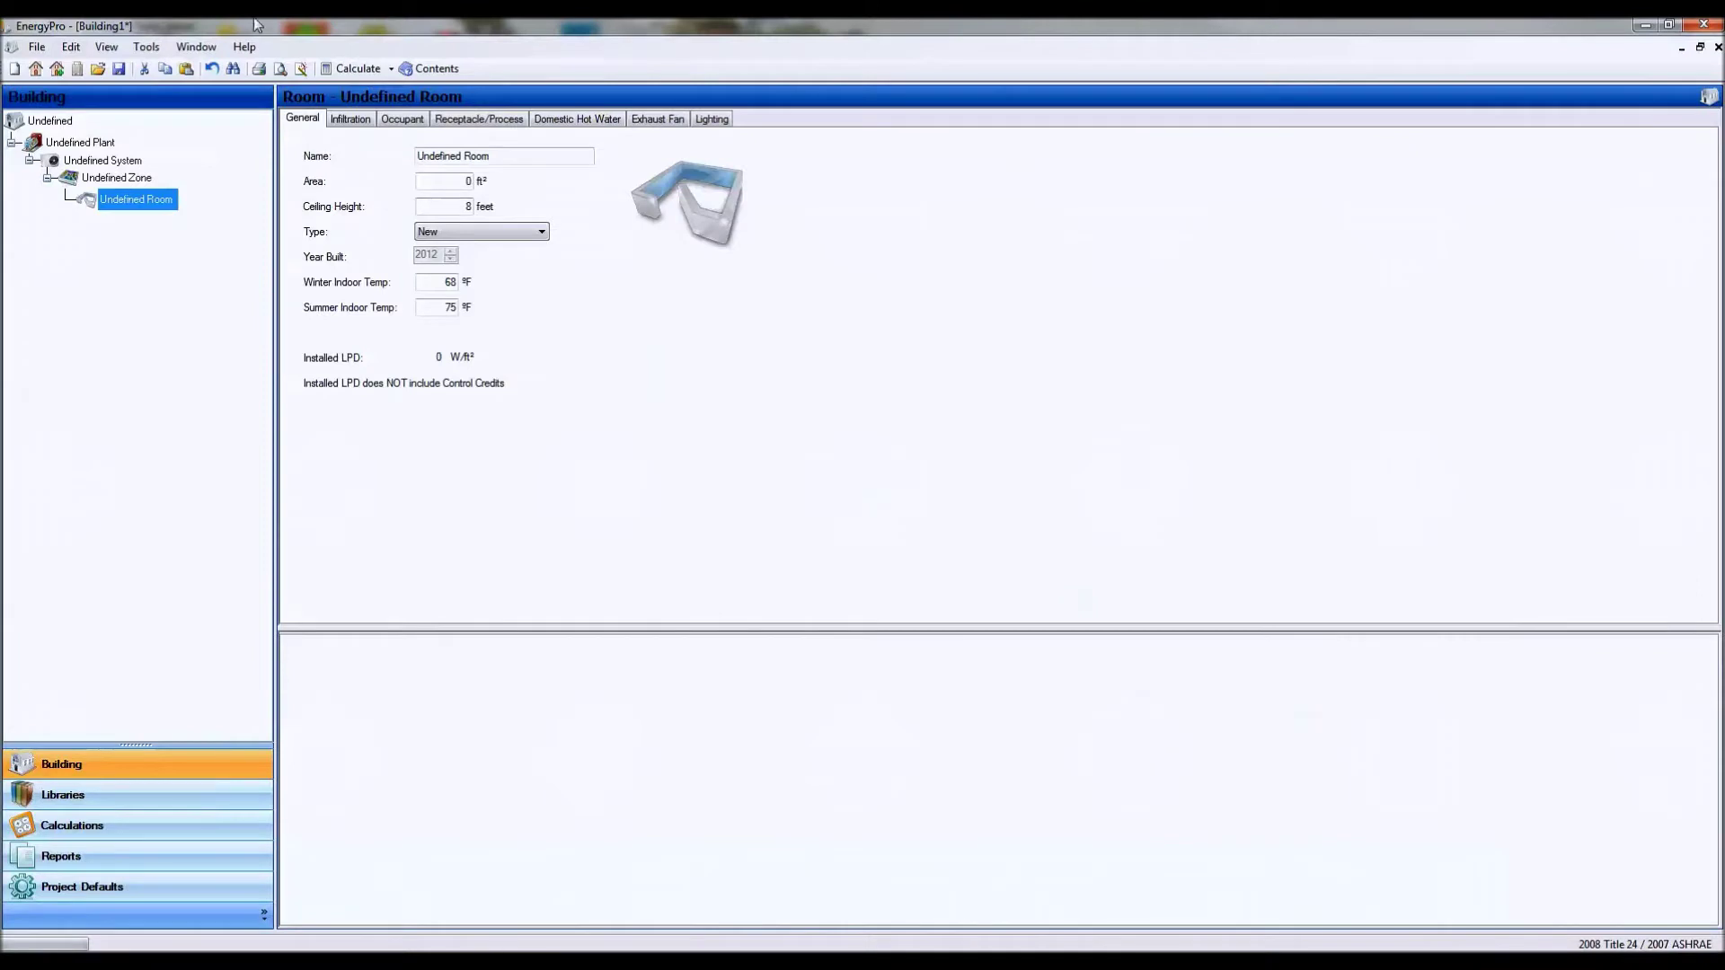
pyautogui.click(1681, 47)
# In SF_Victorian1, review both floor-level zones, the door, front wall and Raised Floor crawlspace assembly
pyautogui.click(219, 923)
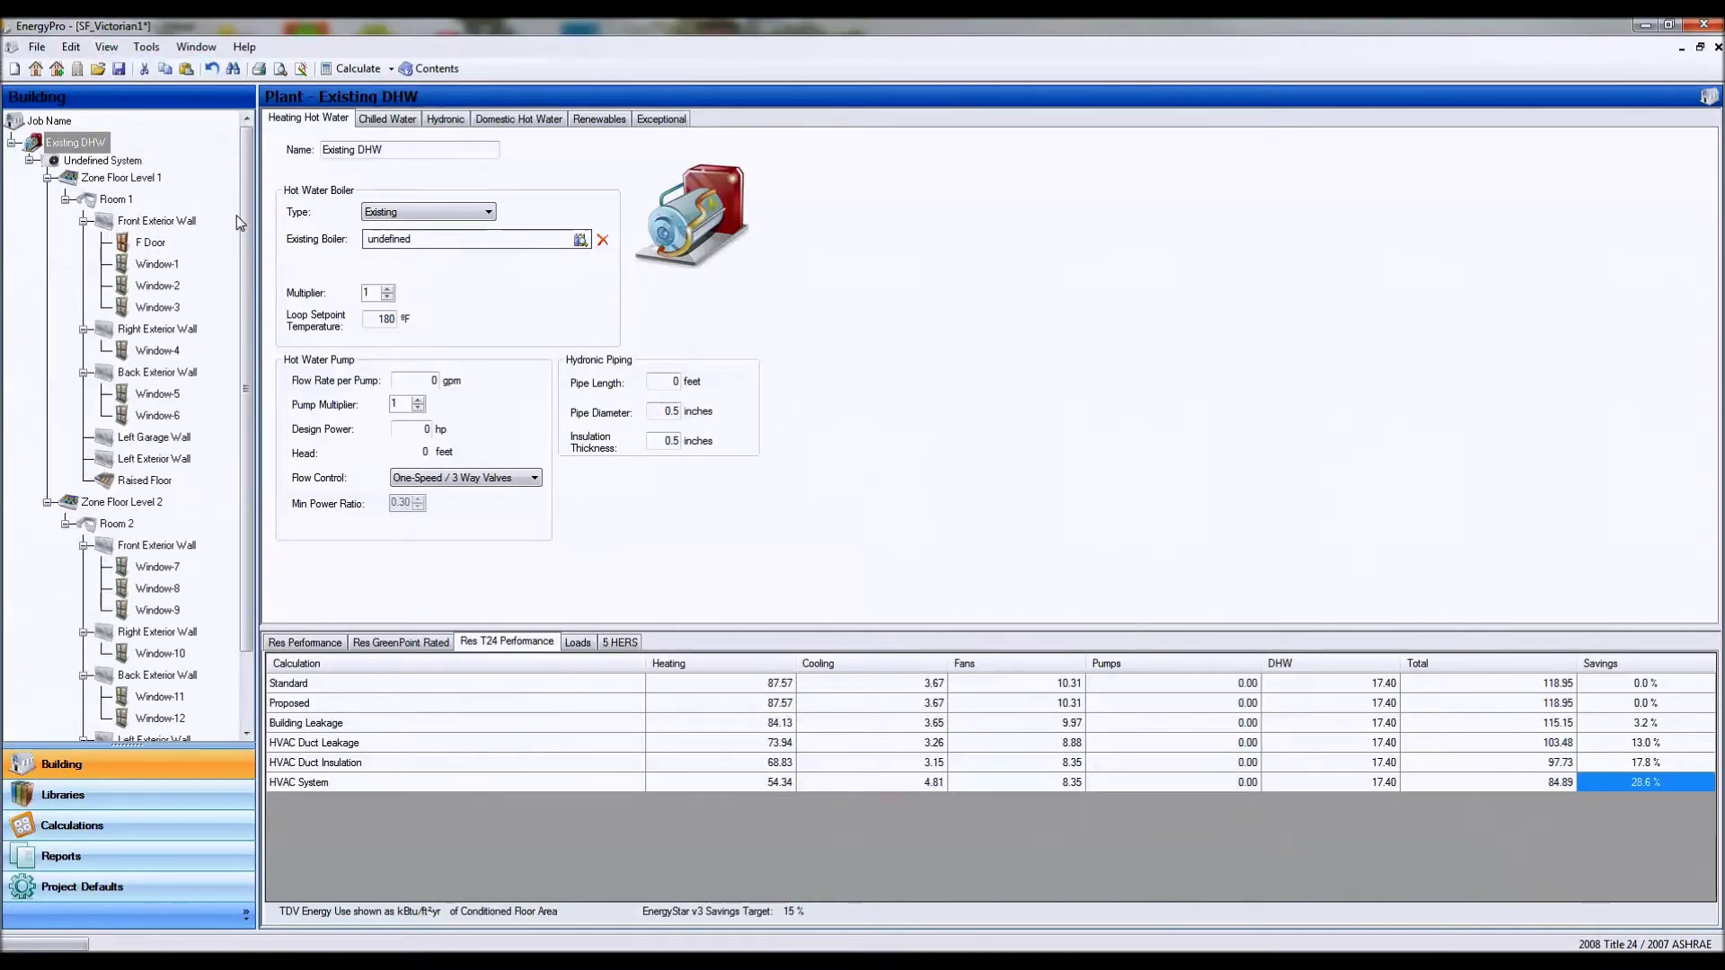
pyautogui.click(137, 180)
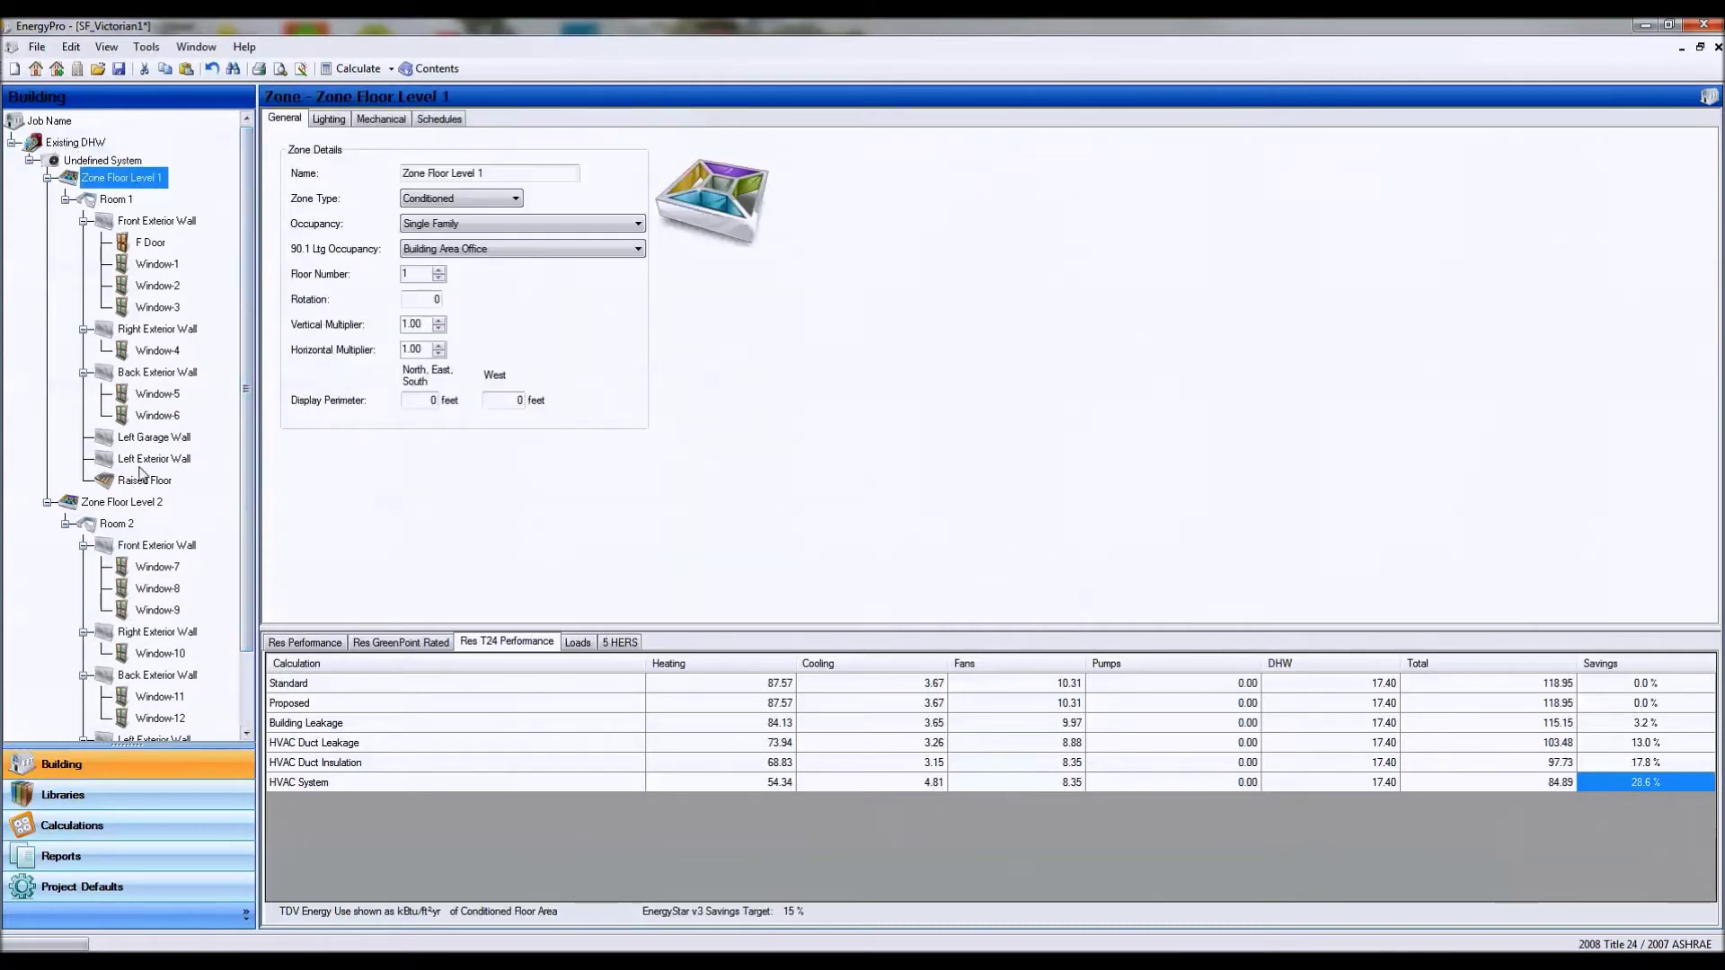
pyautogui.click(135, 505)
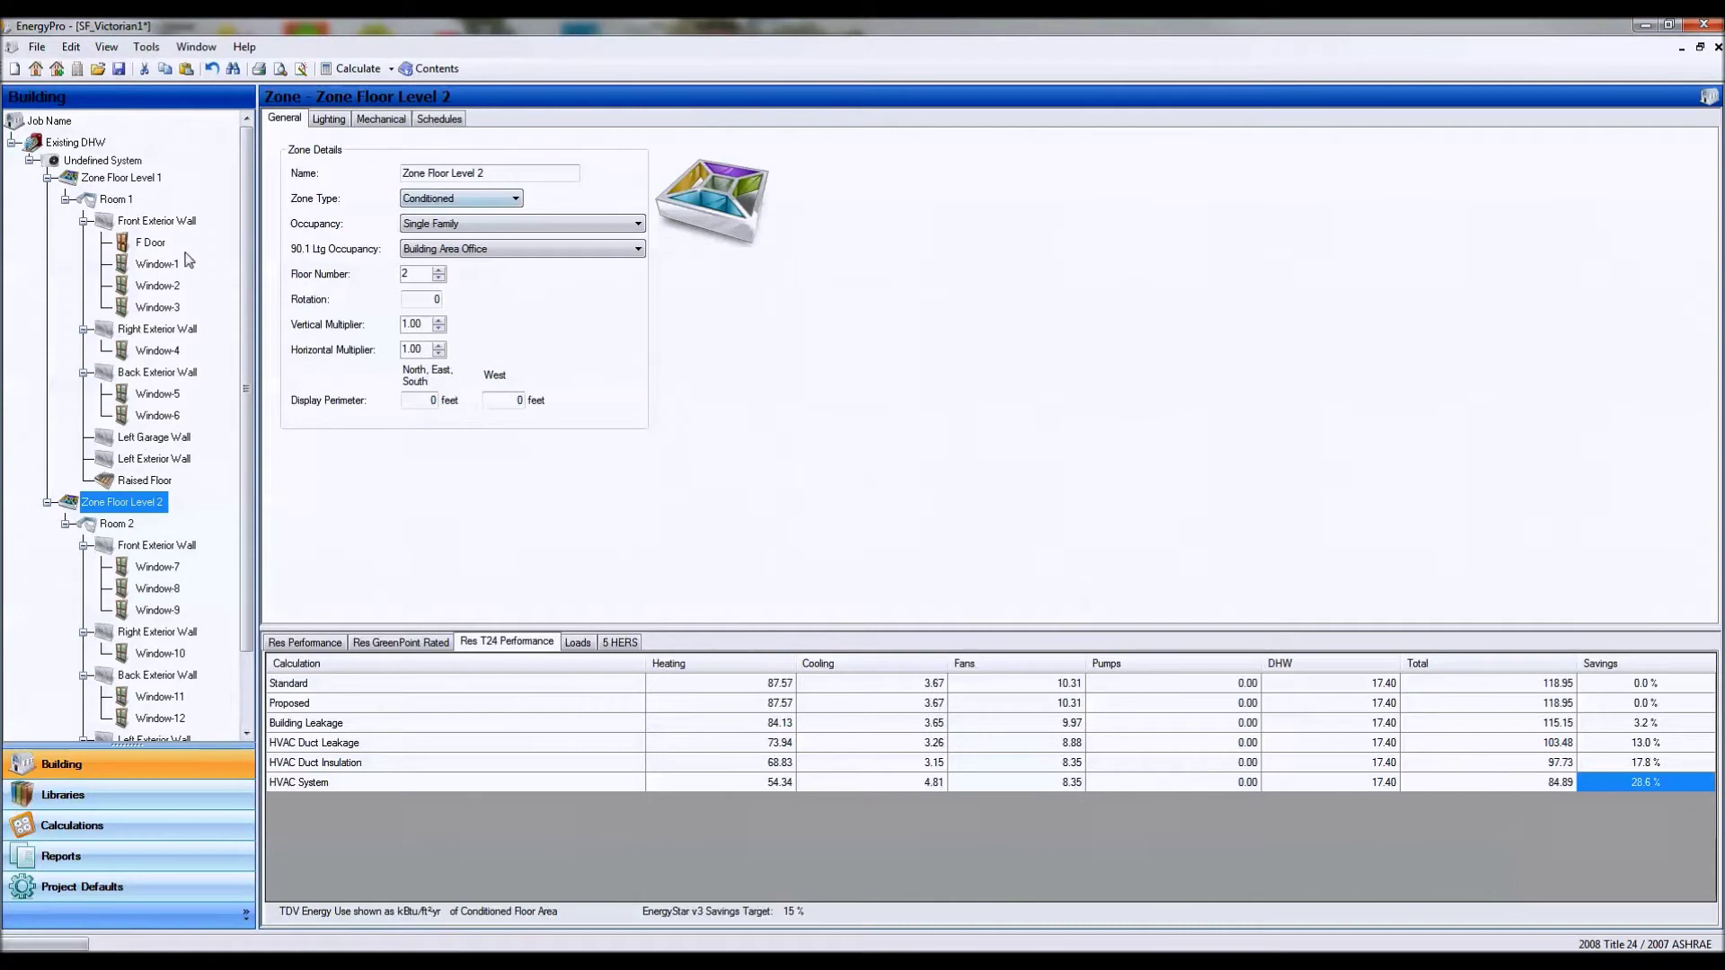
pyautogui.click(145, 243)
pyautogui.click(148, 221)
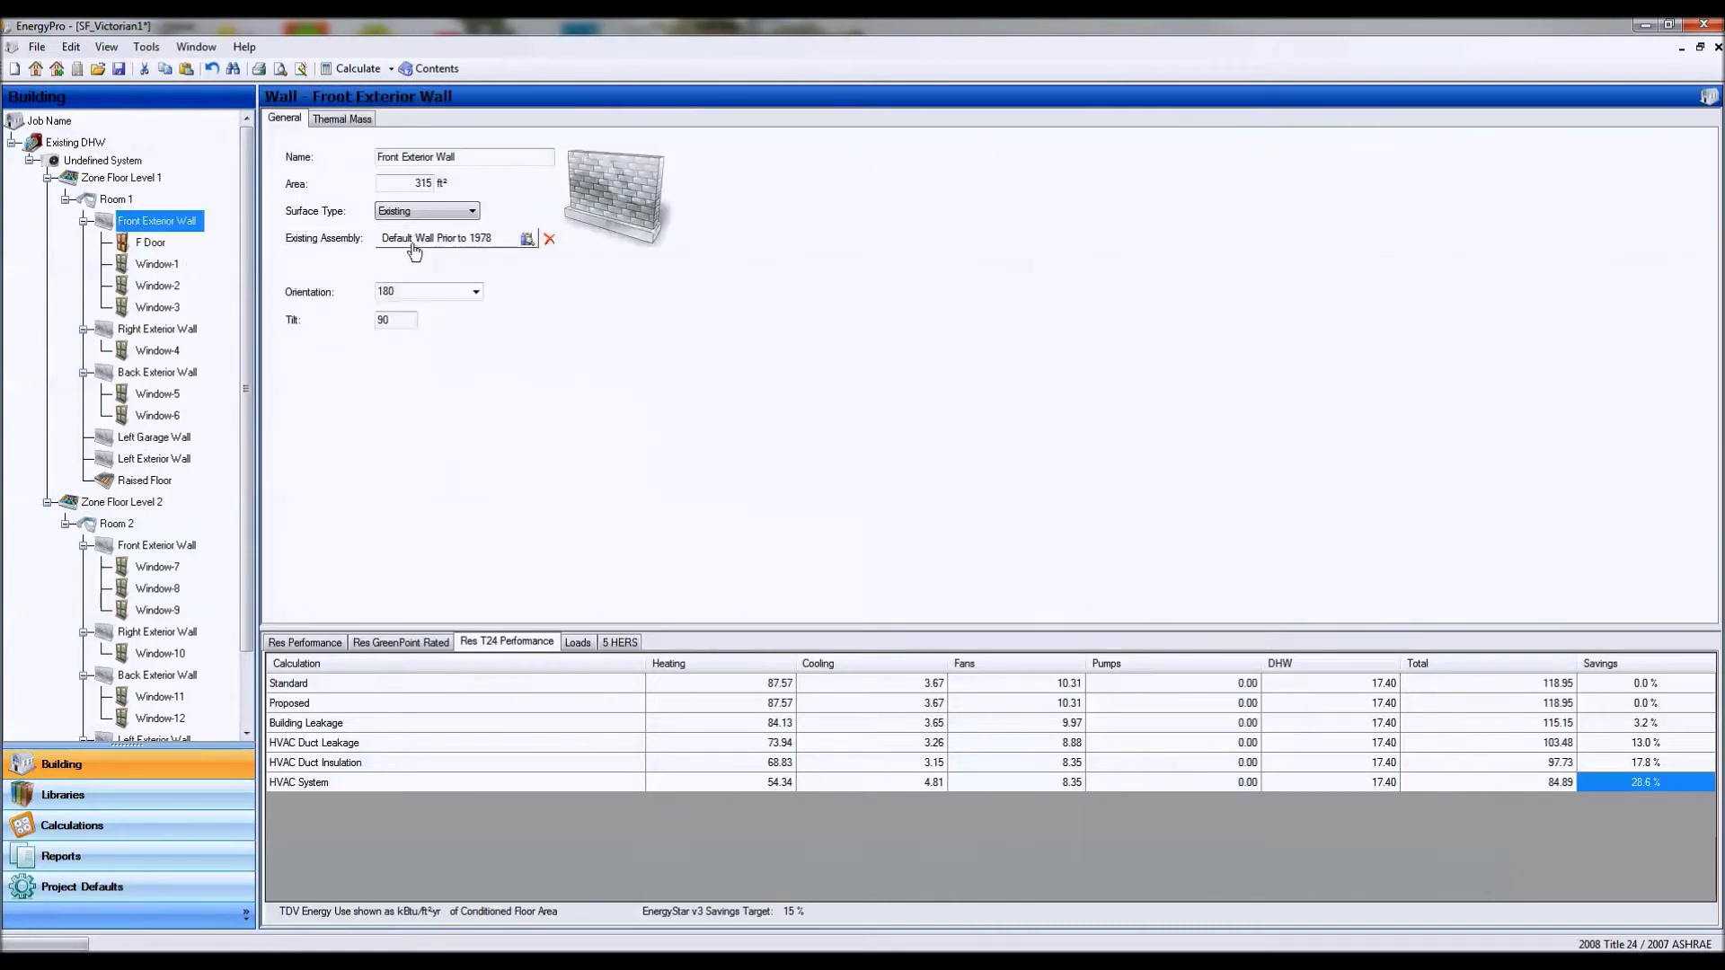
pyautogui.click(142, 481)
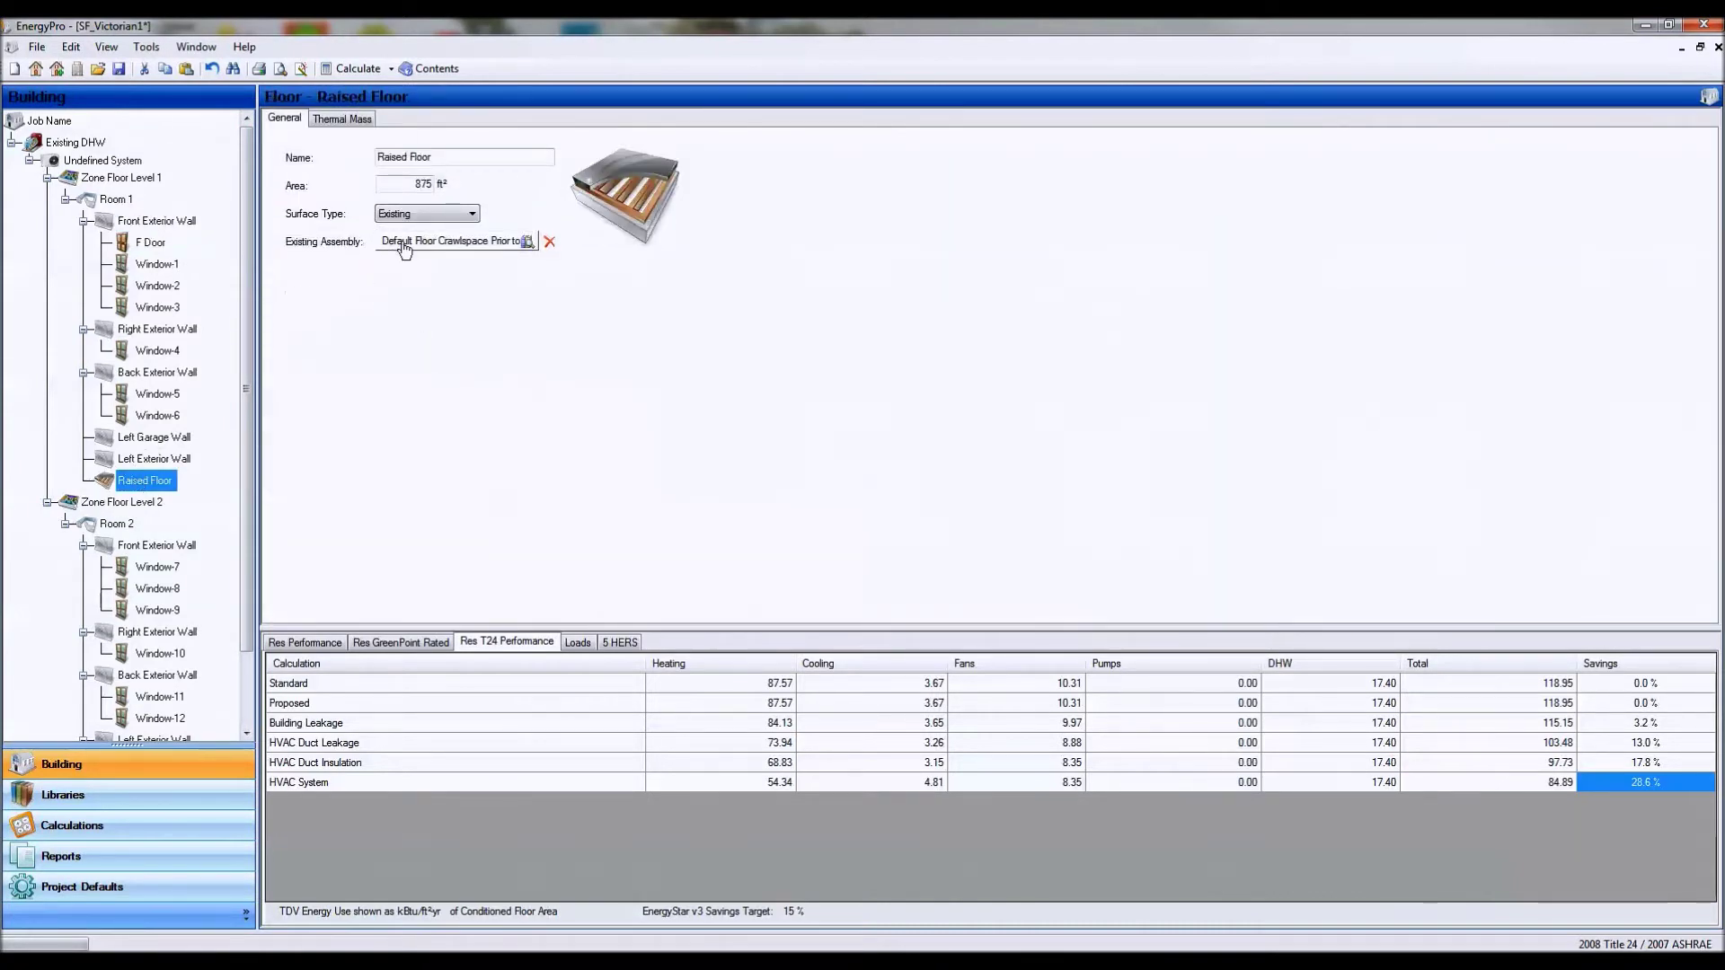
pyautogui.doubleClick(405, 248)
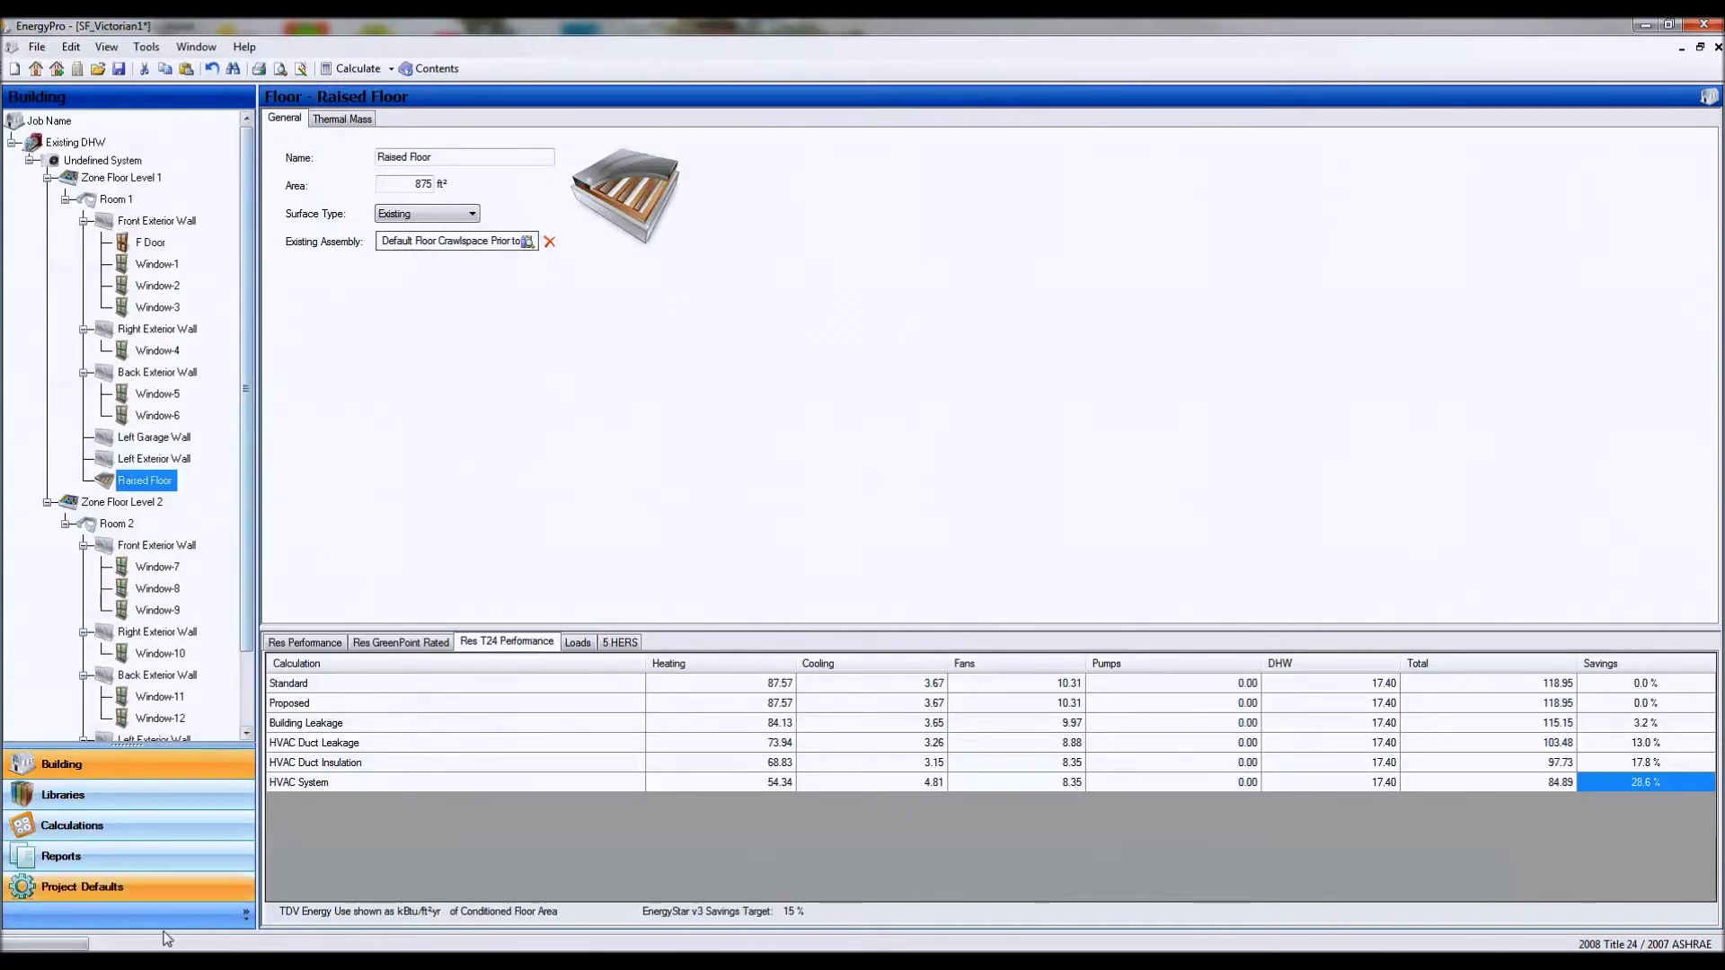
# Show the upgrade alternatives on the Res T24 Performance and Res Performance calculations
pyautogui.click(161, 825)
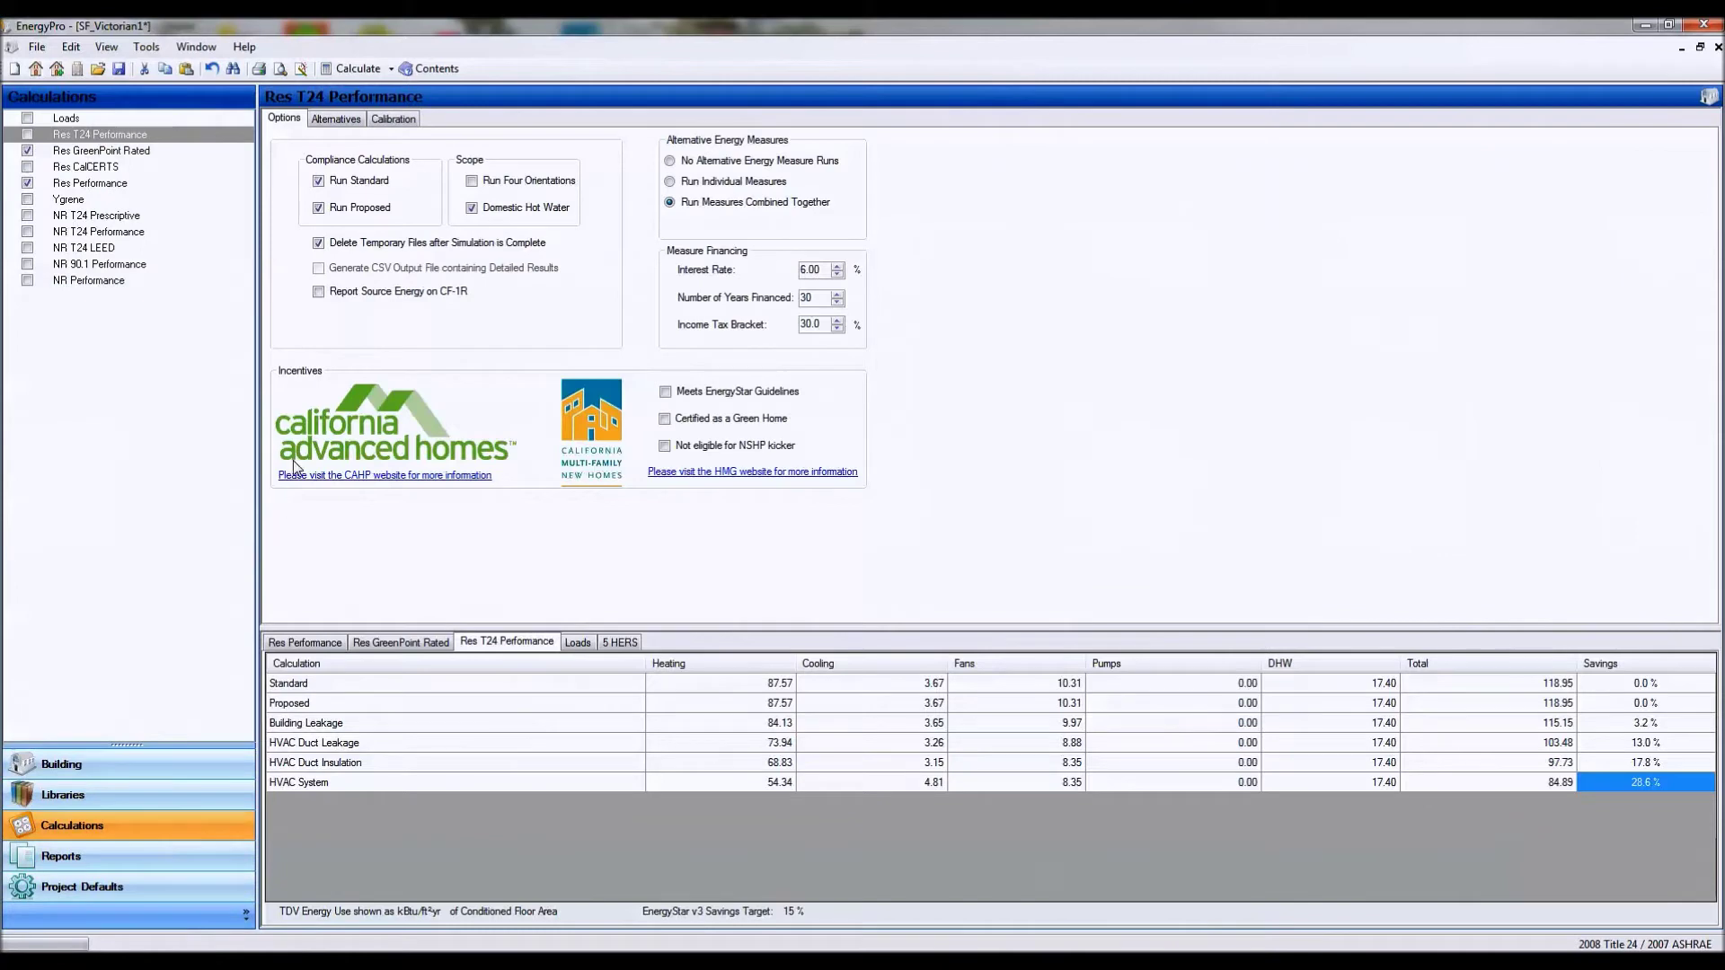
pyautogui.click(342, 121)
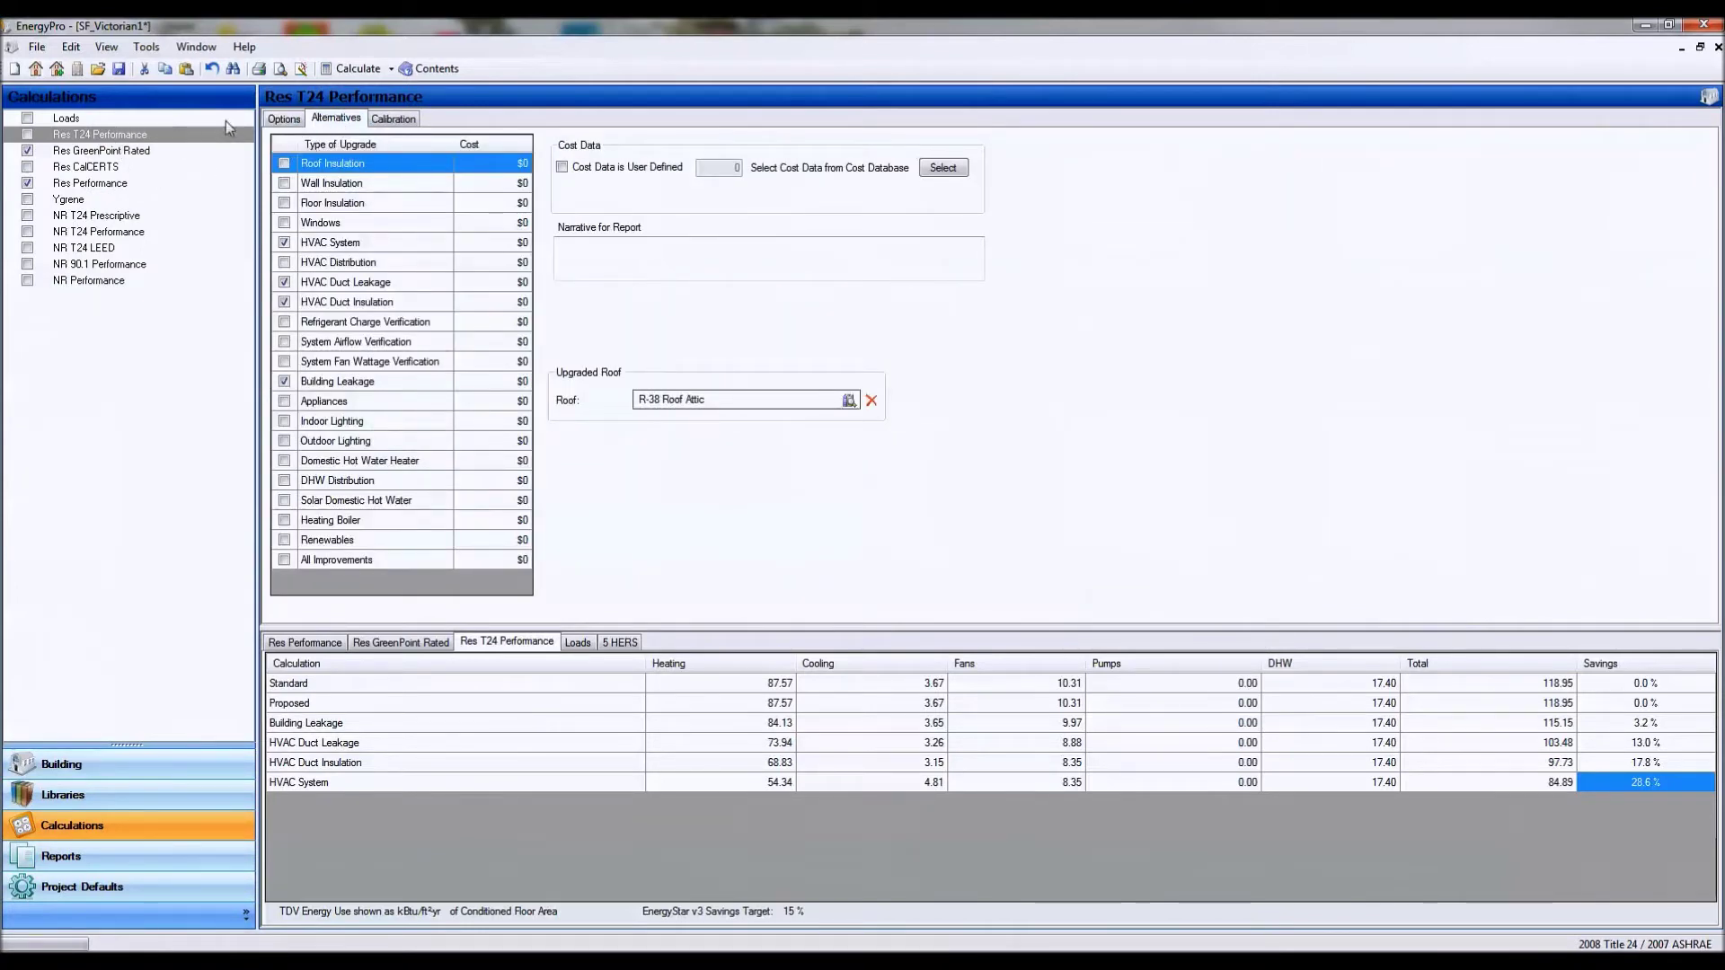
pyautogui.click(285, 118)
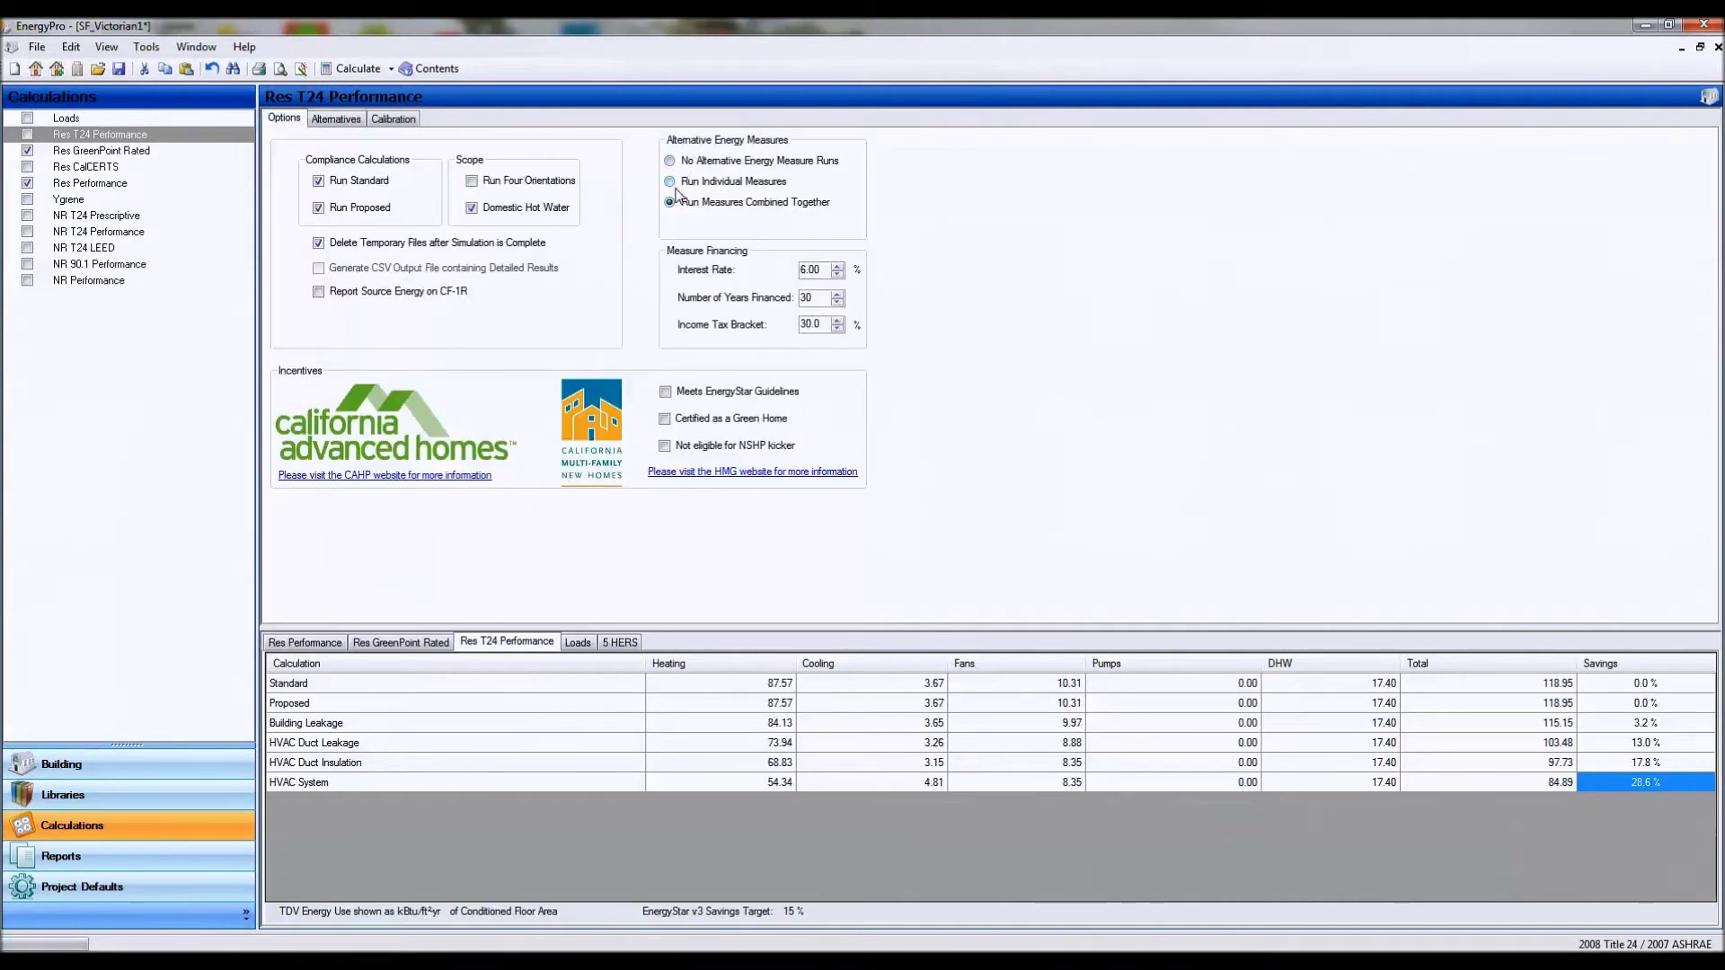
pyautogui.click(102, 184)
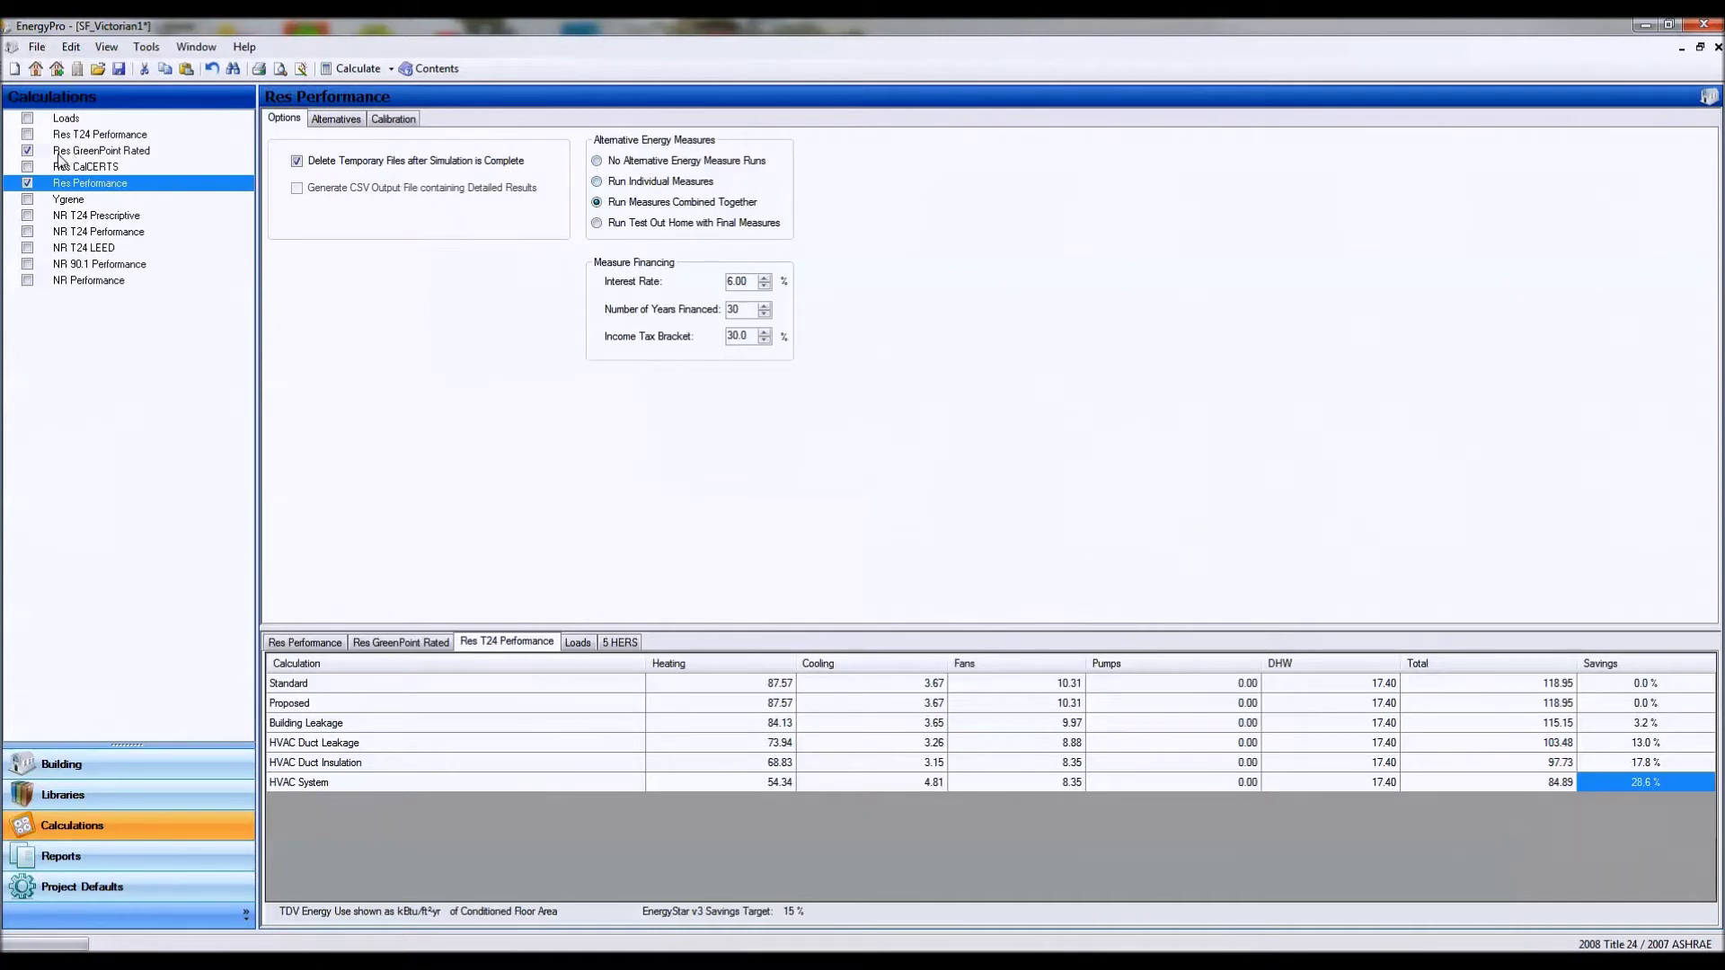
pyautogui.click(349, 135)
pyautogui.click(336, 120)
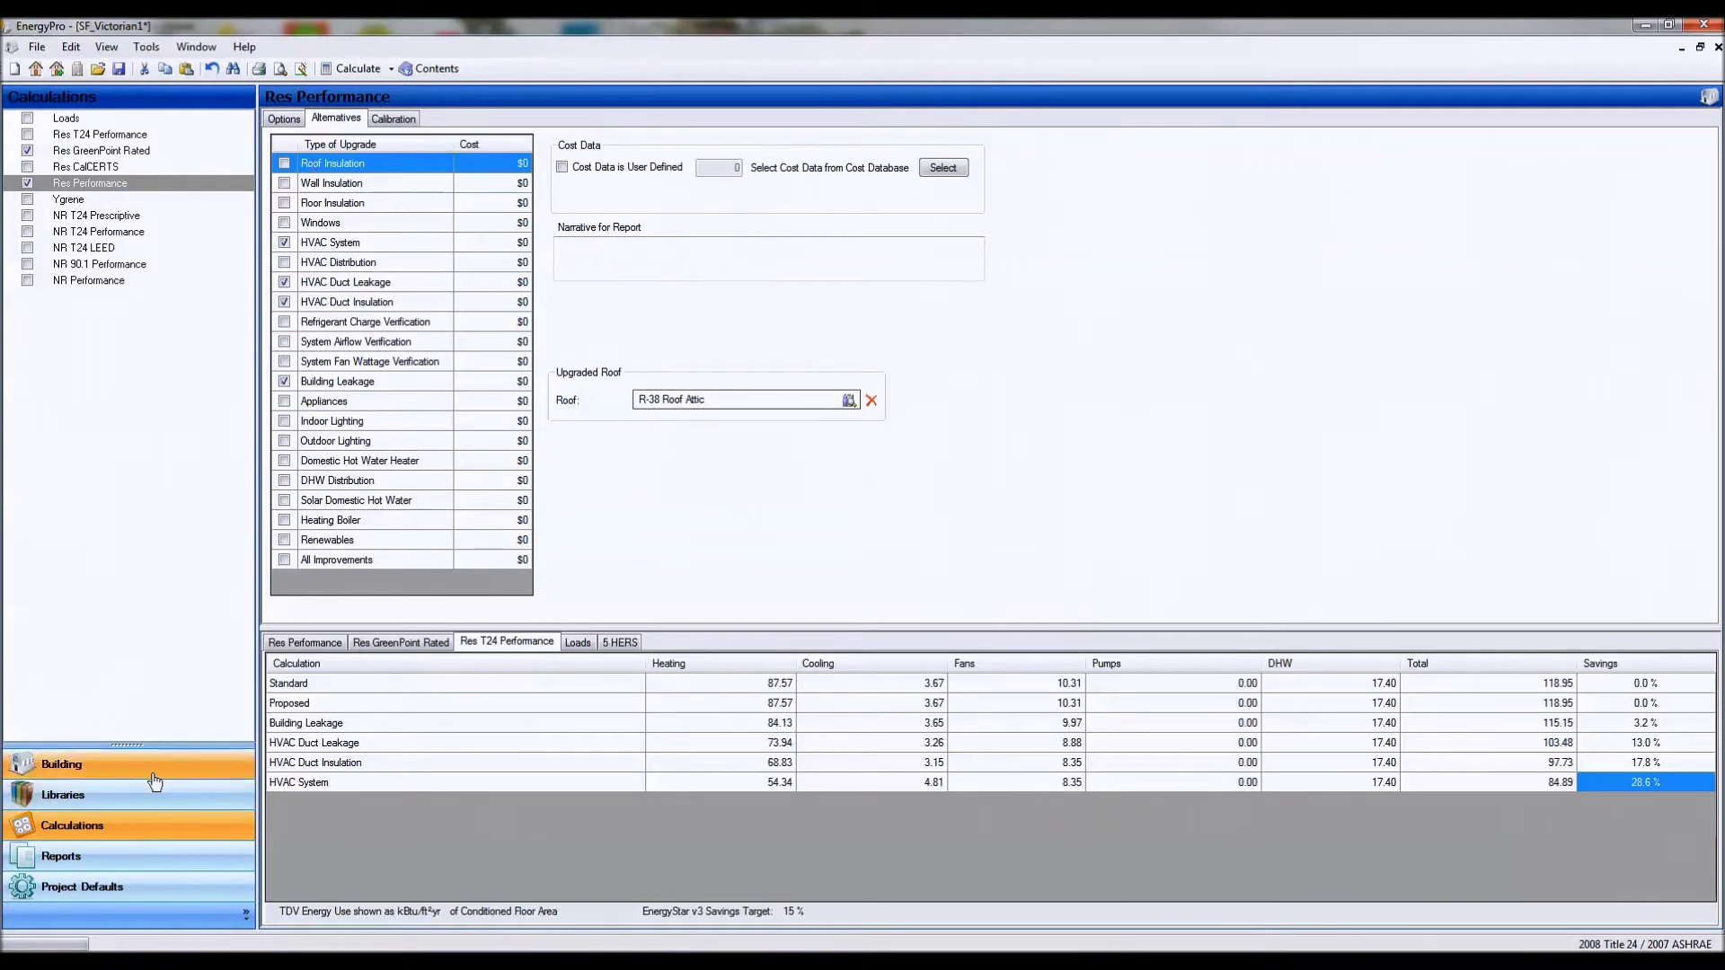
pyautogui.click(54, 764)
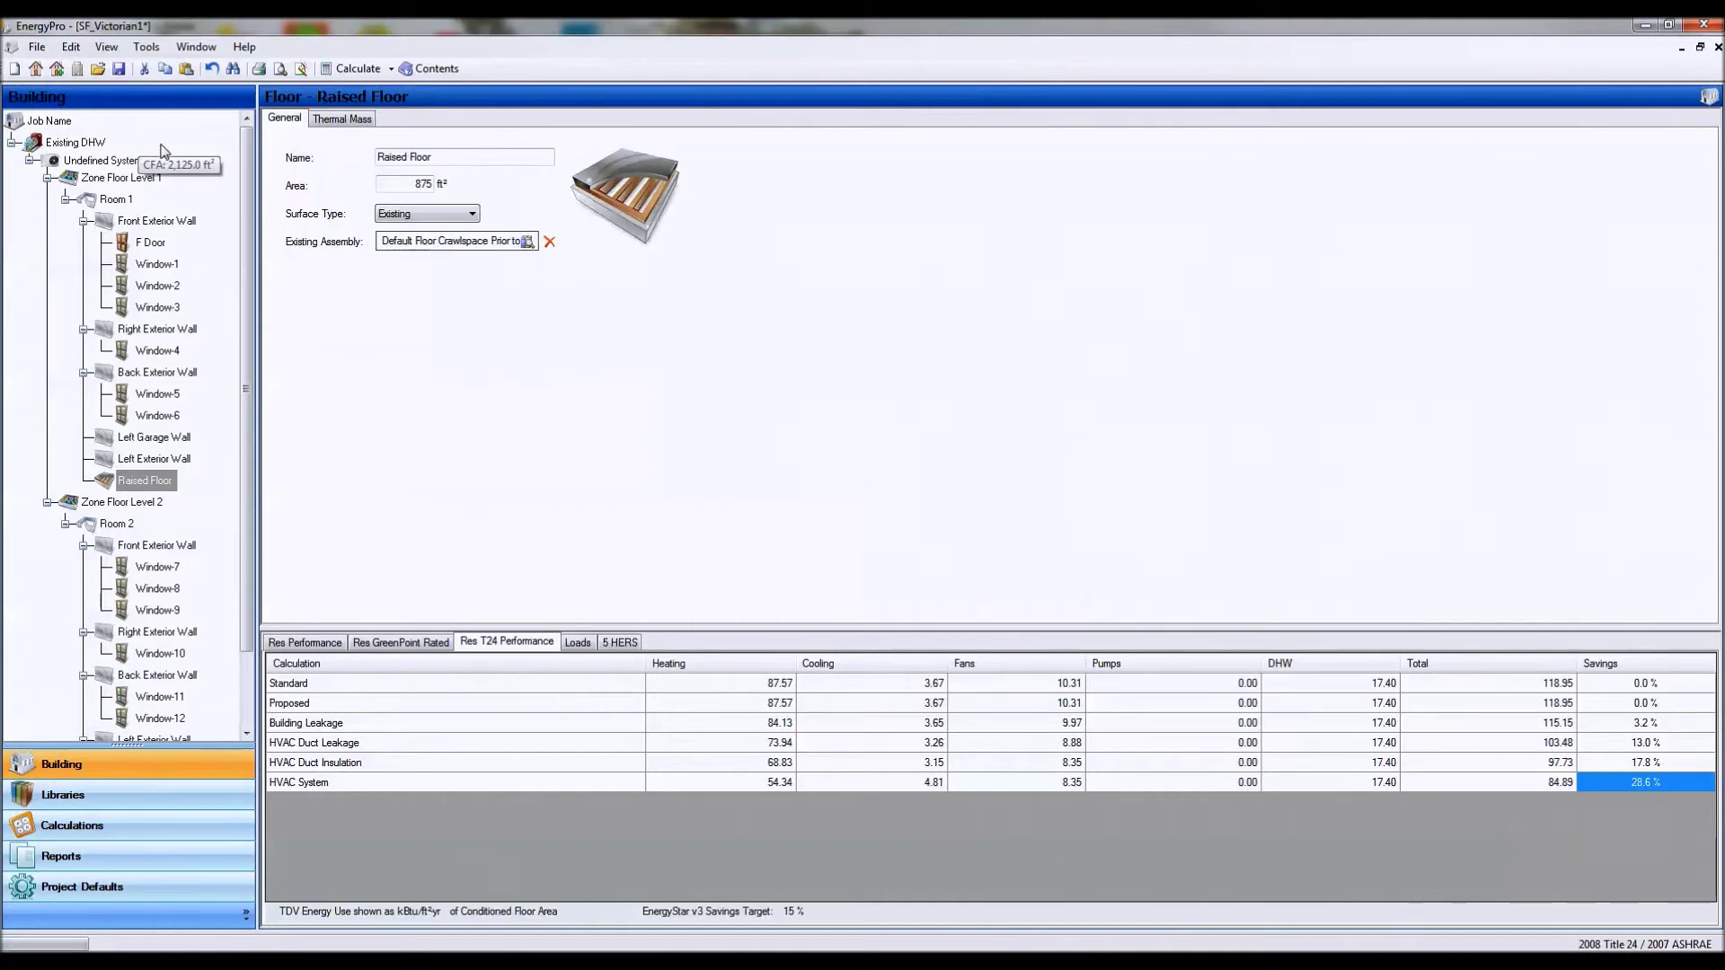
# Show Room 2's Front Exterior Wall: 450 ft², Existing, Default Wall Prior to 1978 assembly
pyautogui.moveTo(245, 227); pyautogui.dragTo(246, 326)
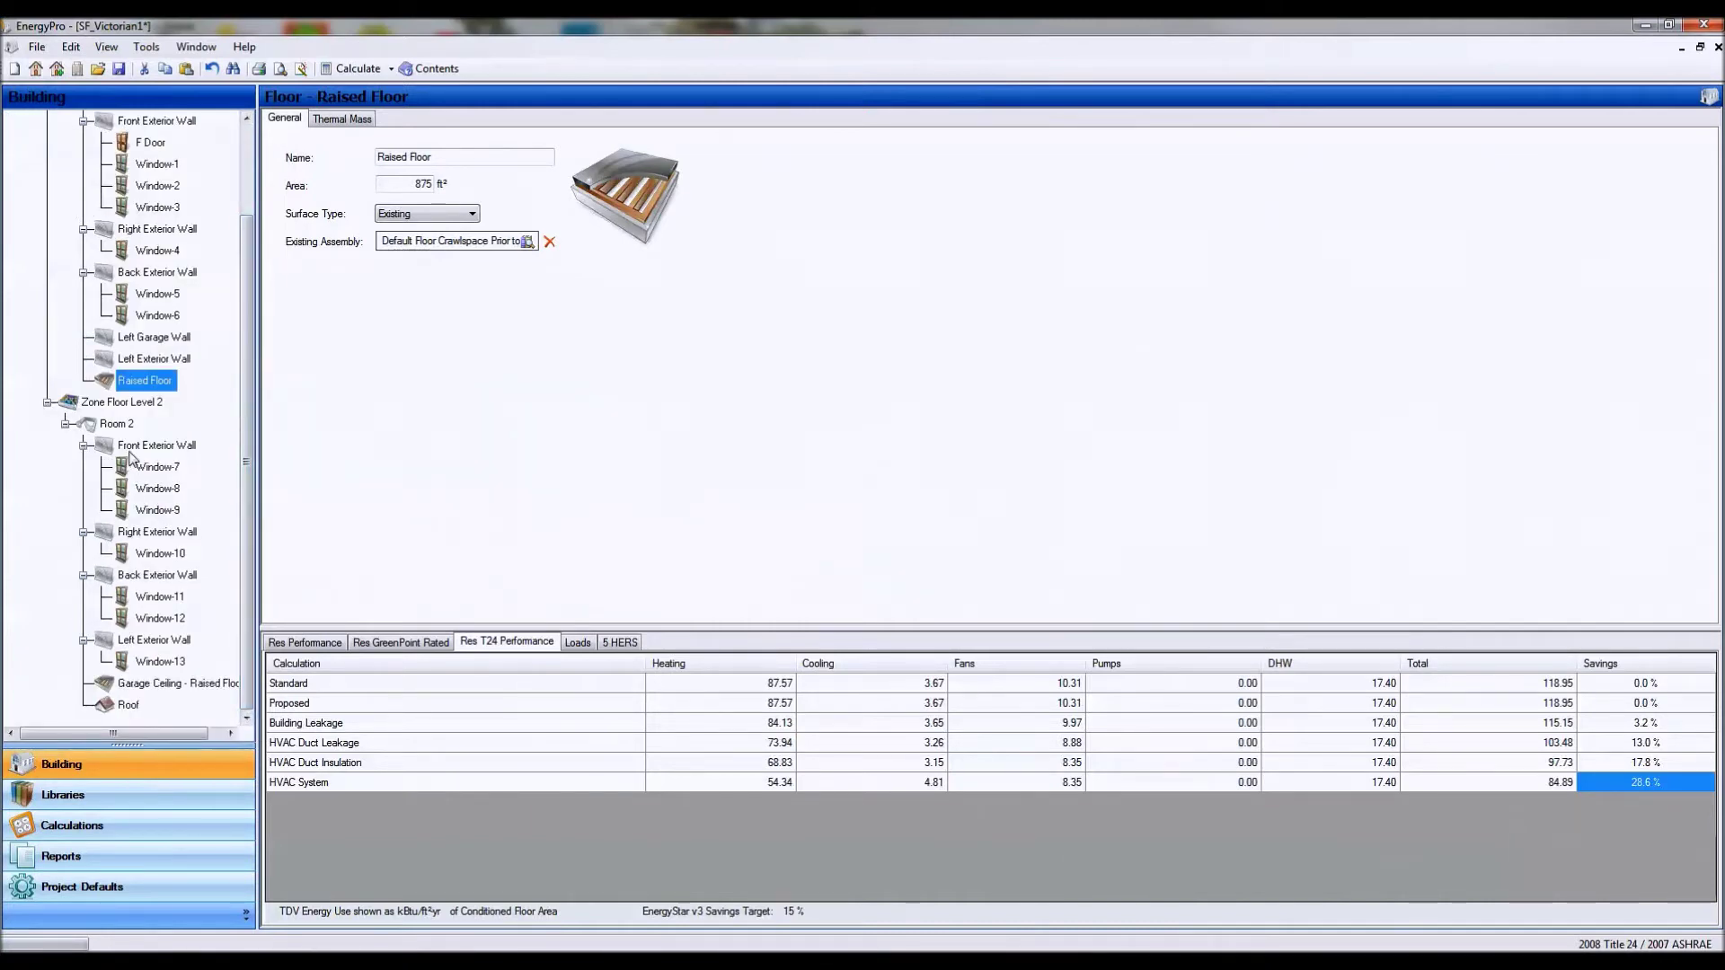
pyautogui.click(132, 452)
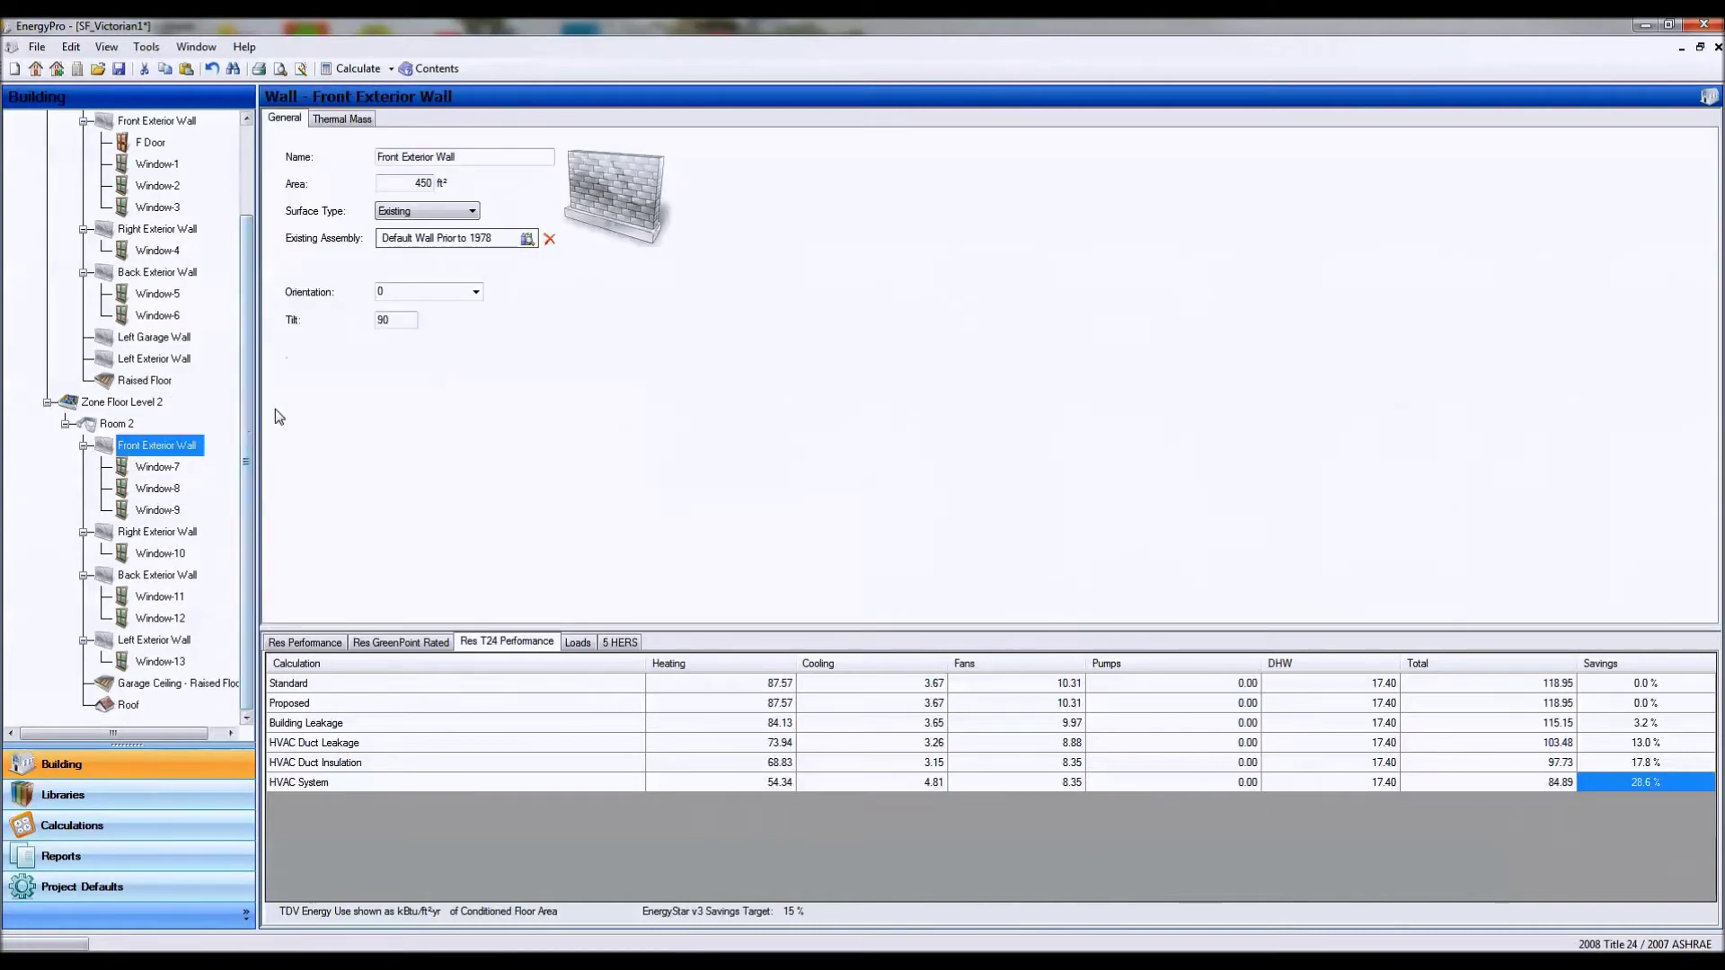
pyautogui.moveTo(246, 424); pyautogui.dragTo(241, 279)
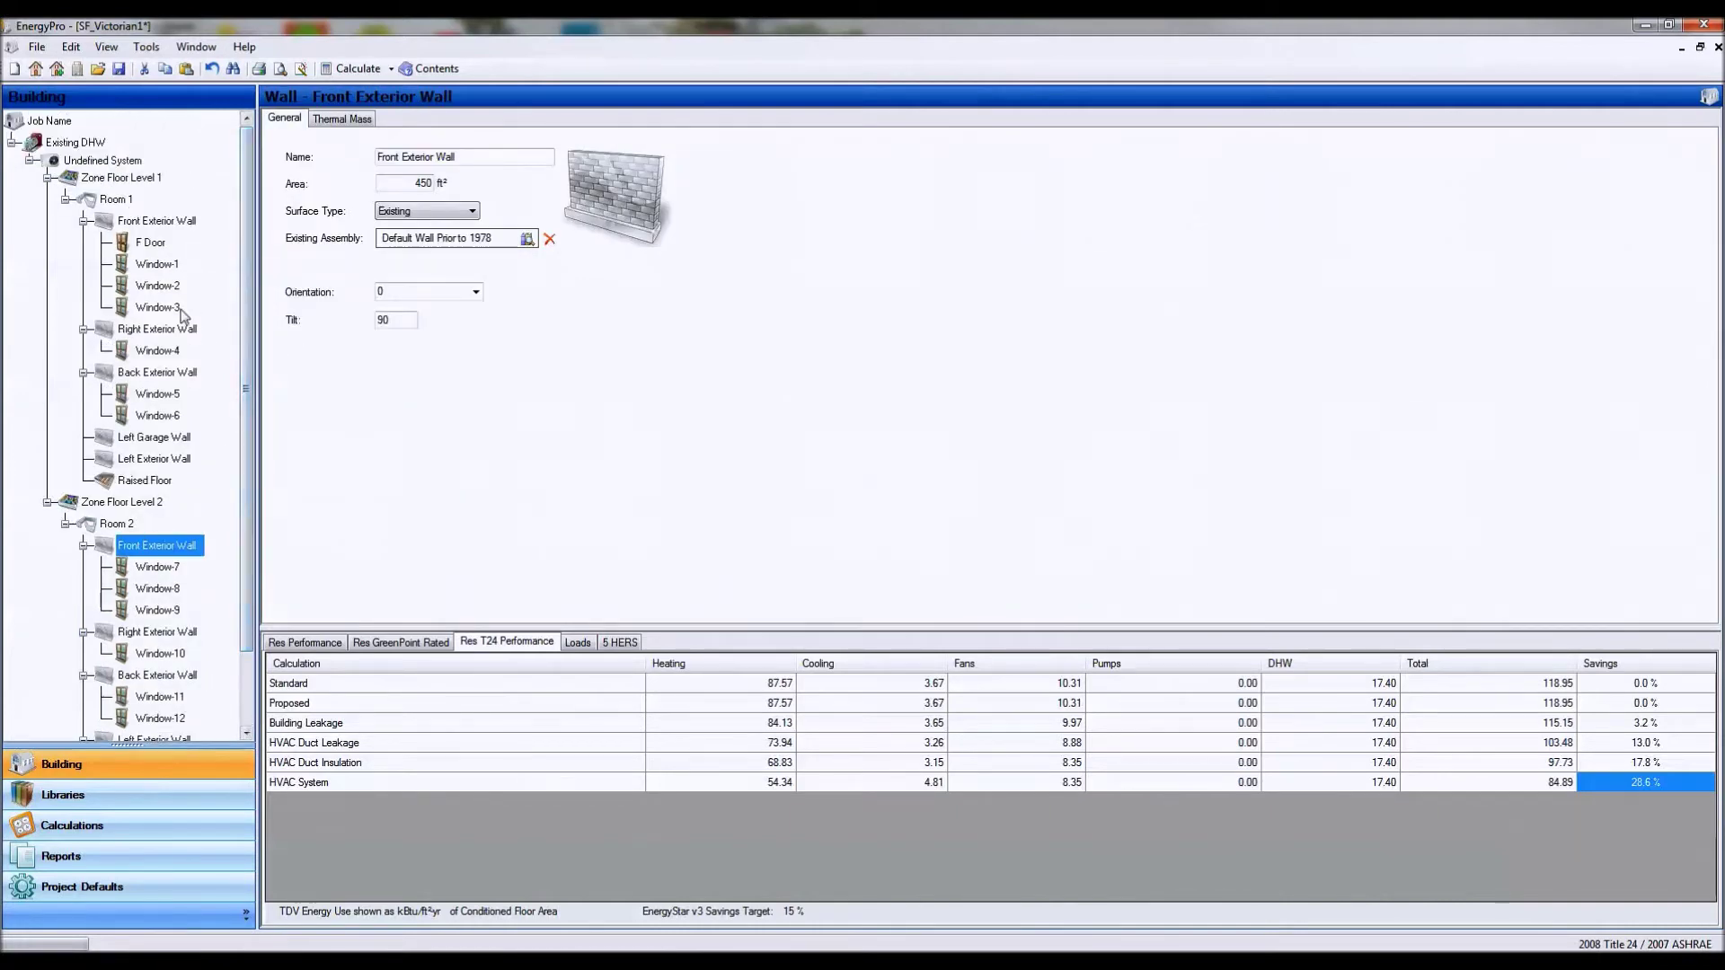
# Review the Res Performance alternatives and inspect the 2940 cfm Building Leakage upgrade
pyautogui.click(179, 823)
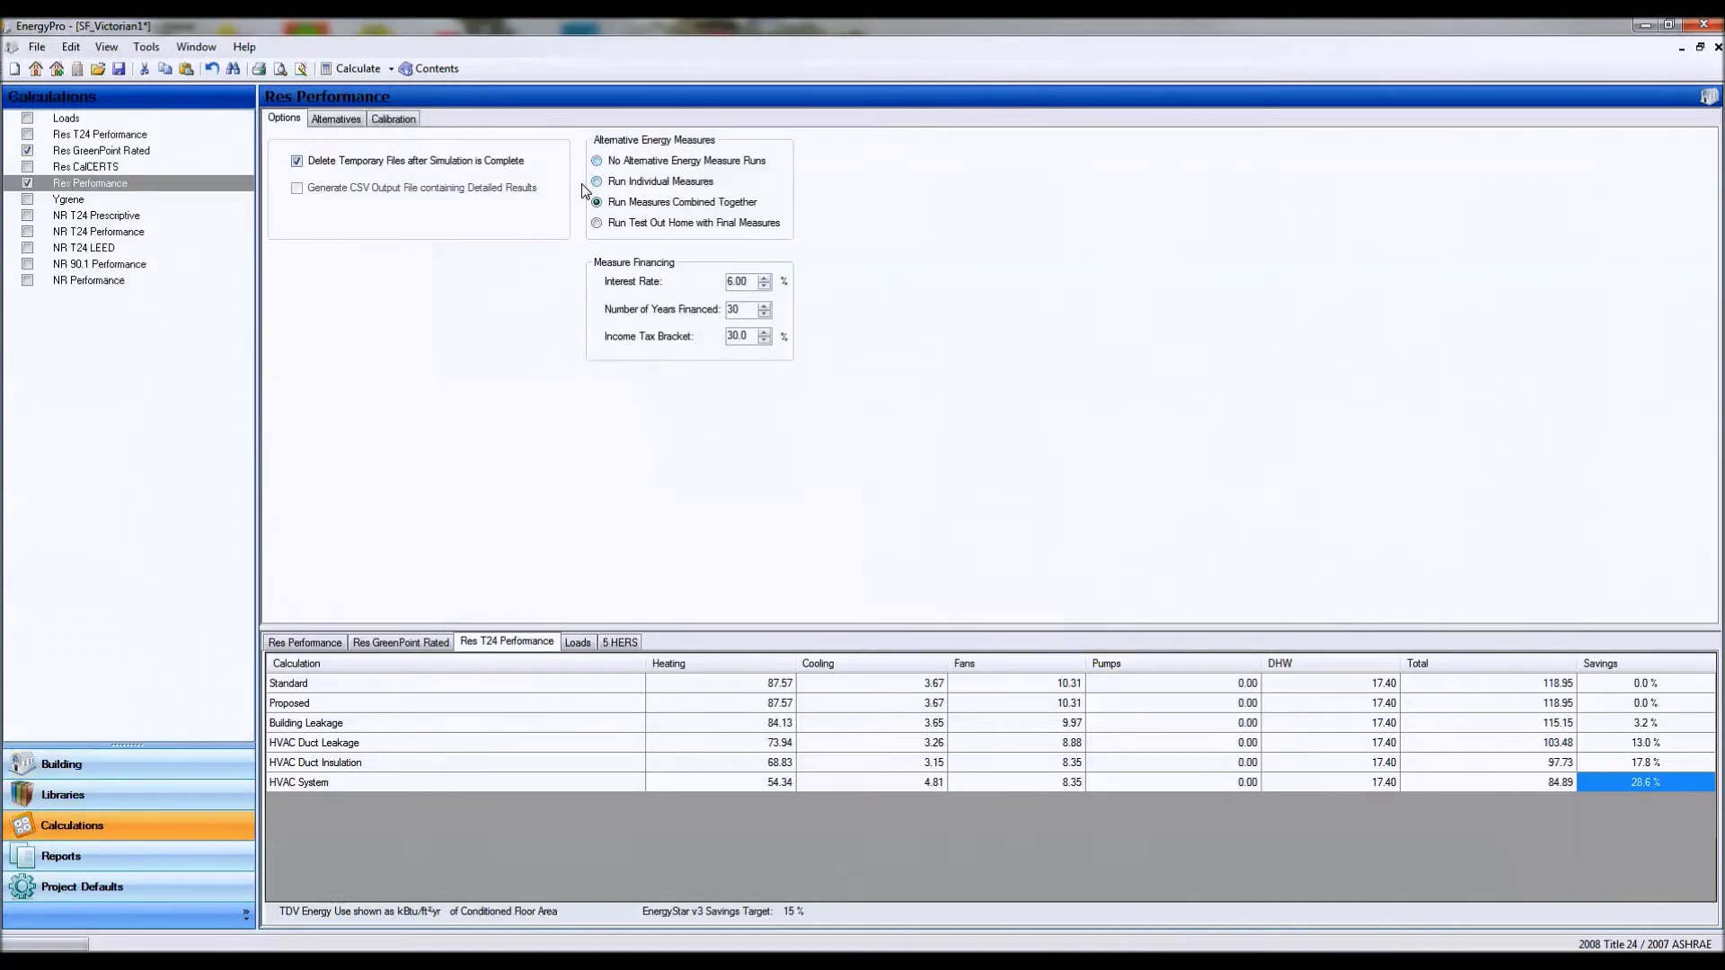
pyautogui.click(334, 119)
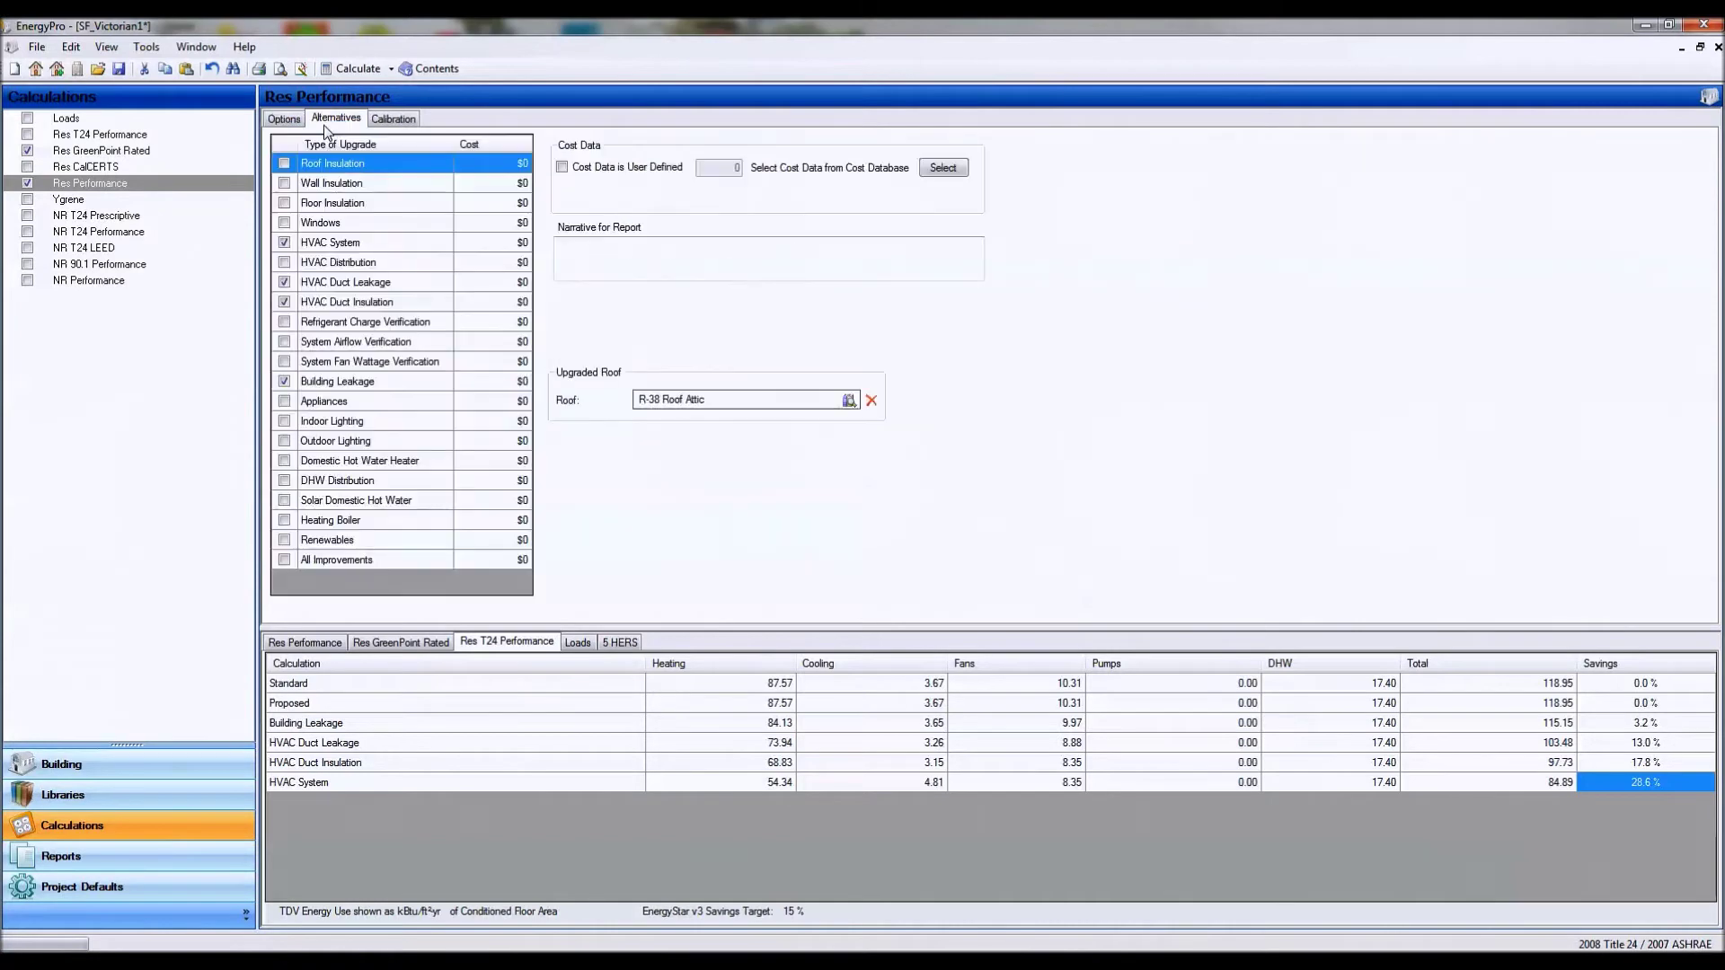
pyautogui.click(339, 388)
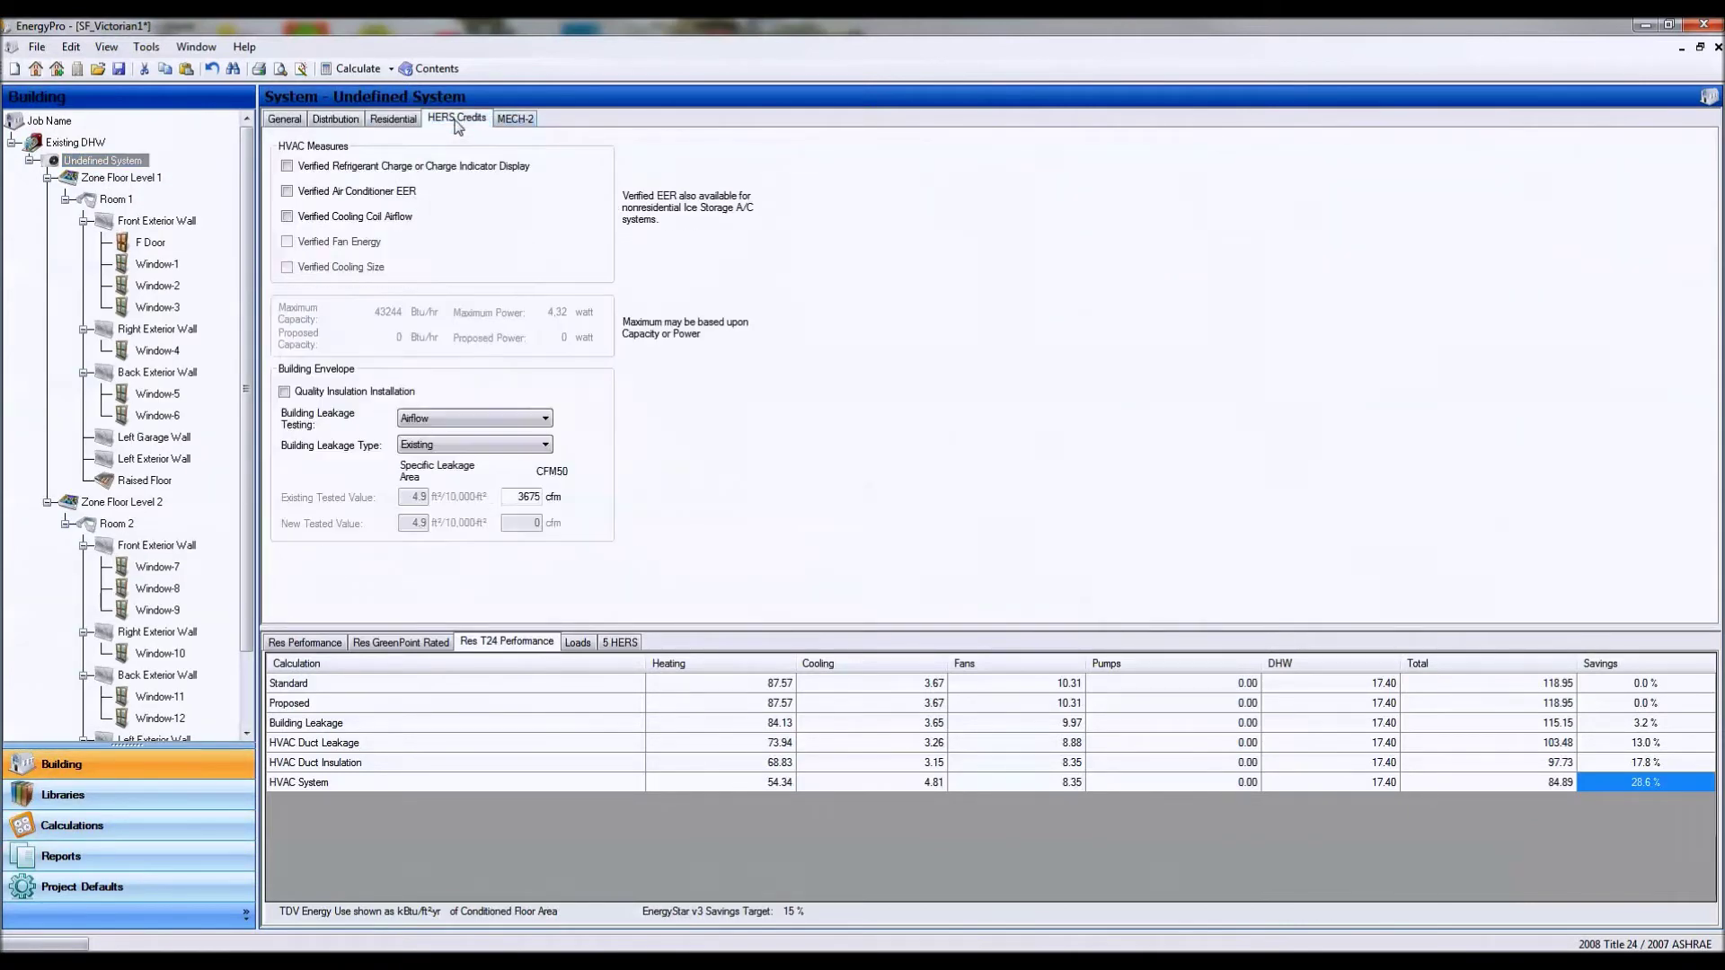
# Check the existing 3675 CFM50 leakage, then view the crawlspace ducts: R-2.1, 36% leakage
pyautogui.moveTo(513, 500); pyautogui.dragTo(542, 499)
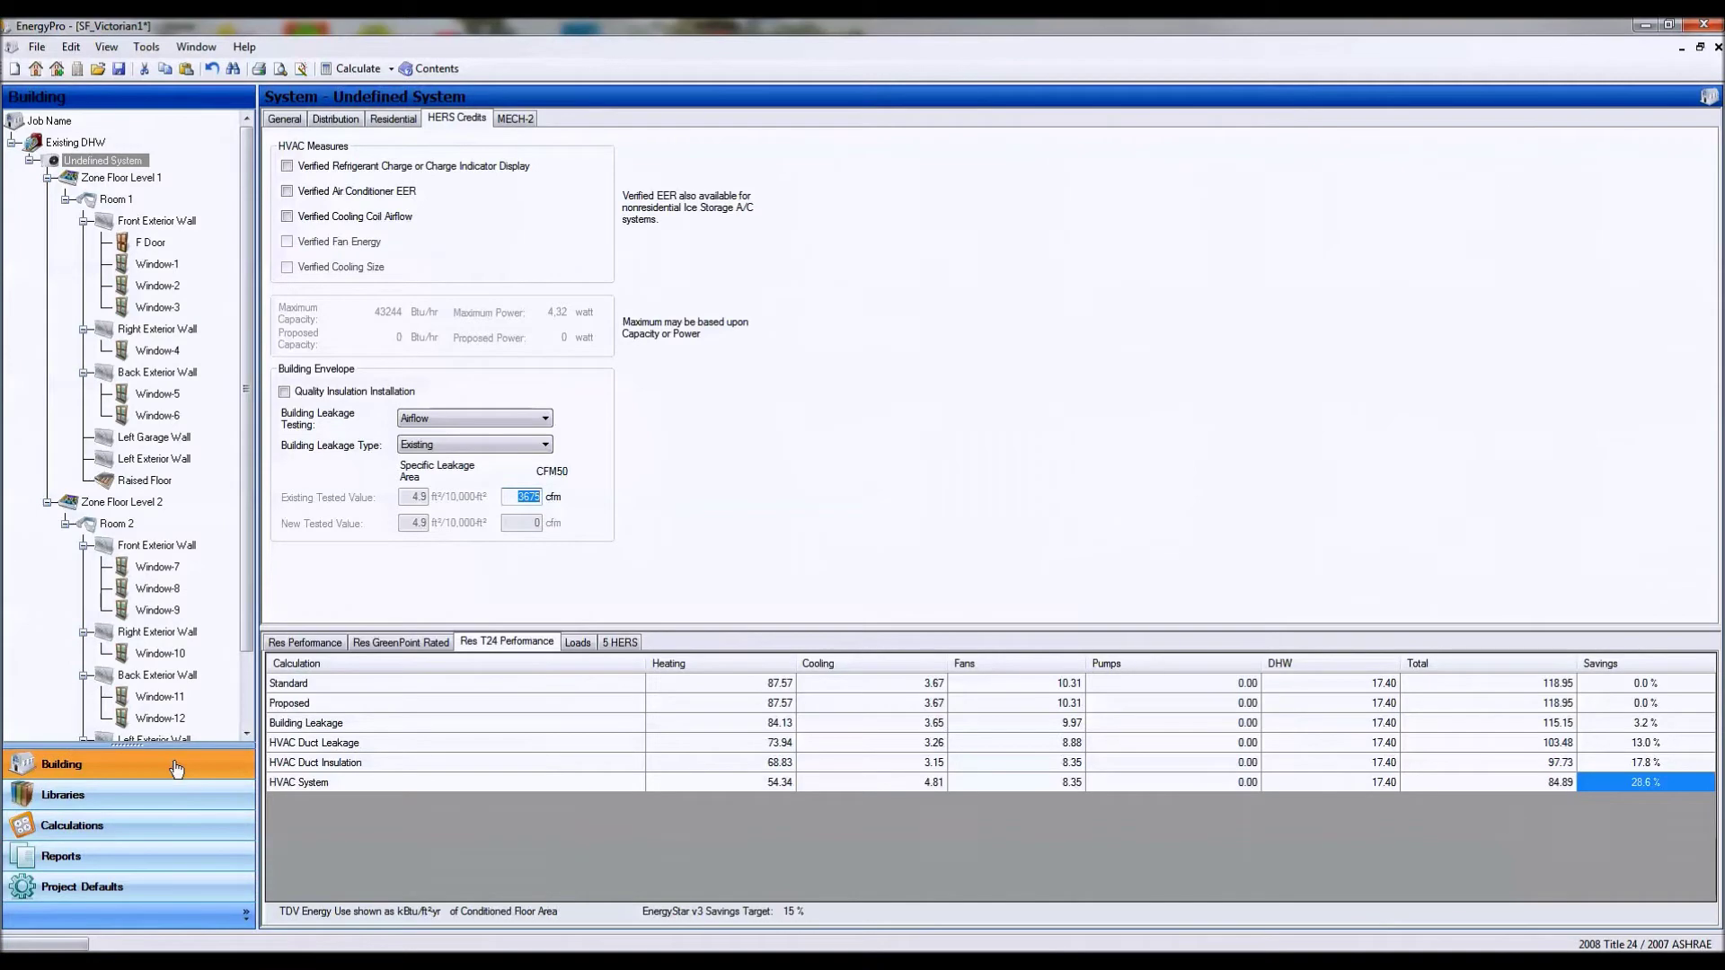
pyautogui.click(351, 119)
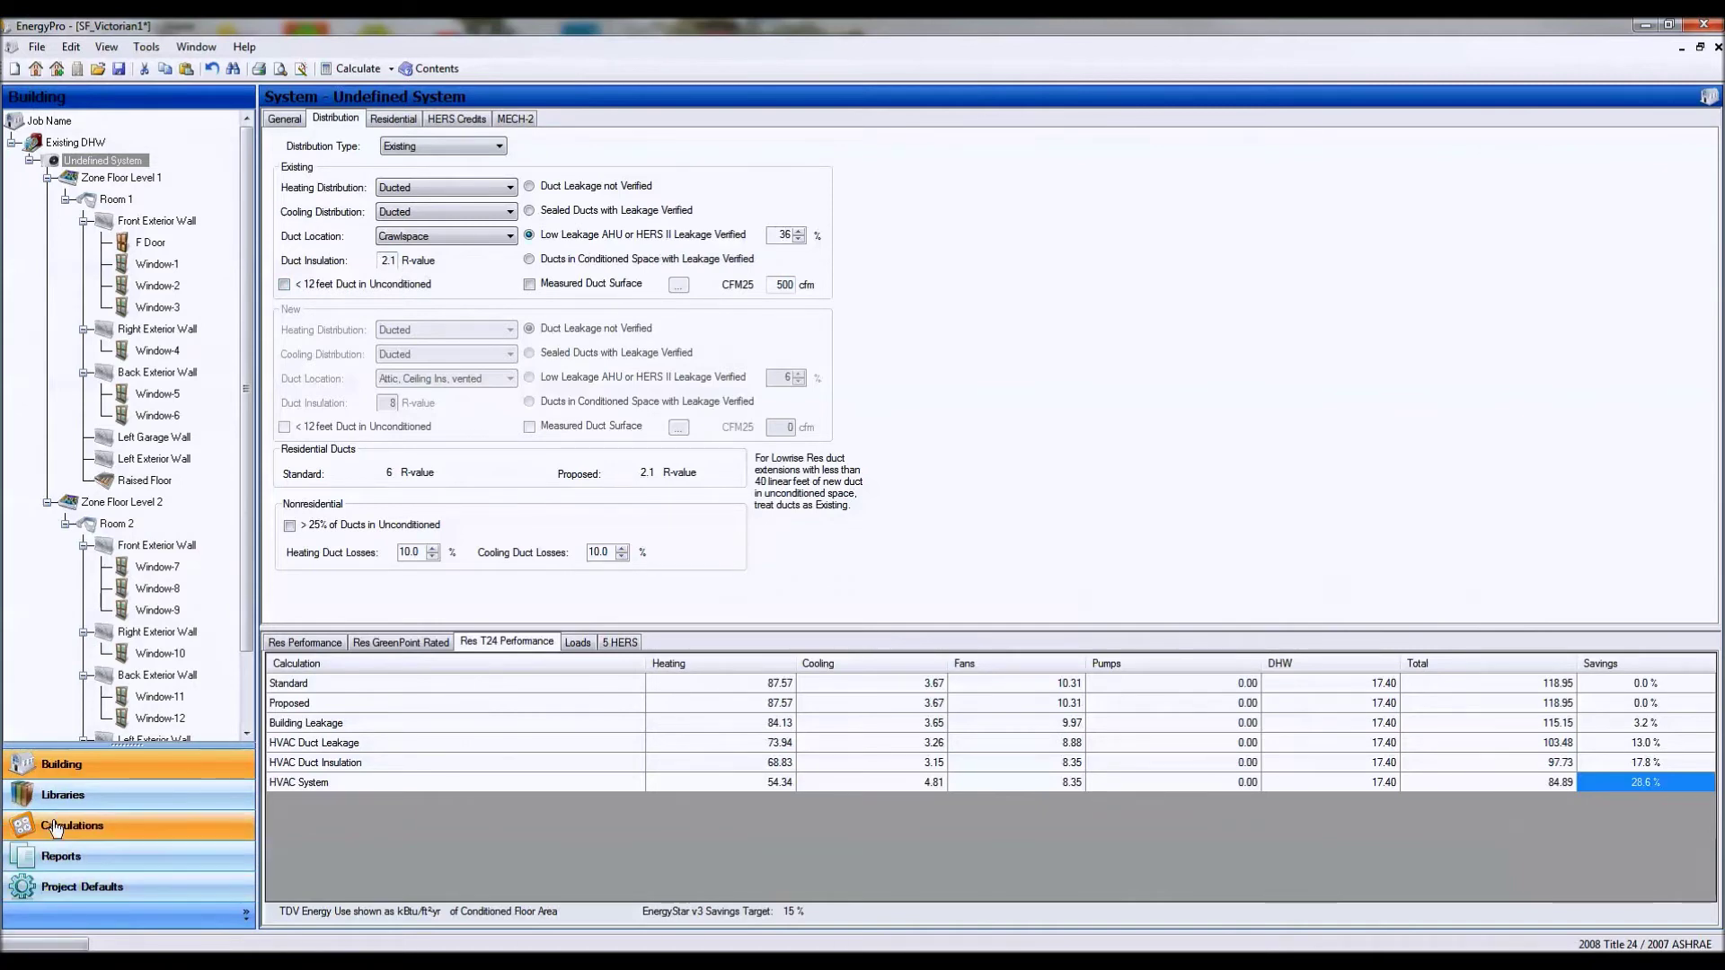
# Inspect the duct leakage, duct insulation and HVAC System upgrades, opening the New 95% Eff. System
pyautogui.click(58, 823)
pyautogui.click(336, 118)
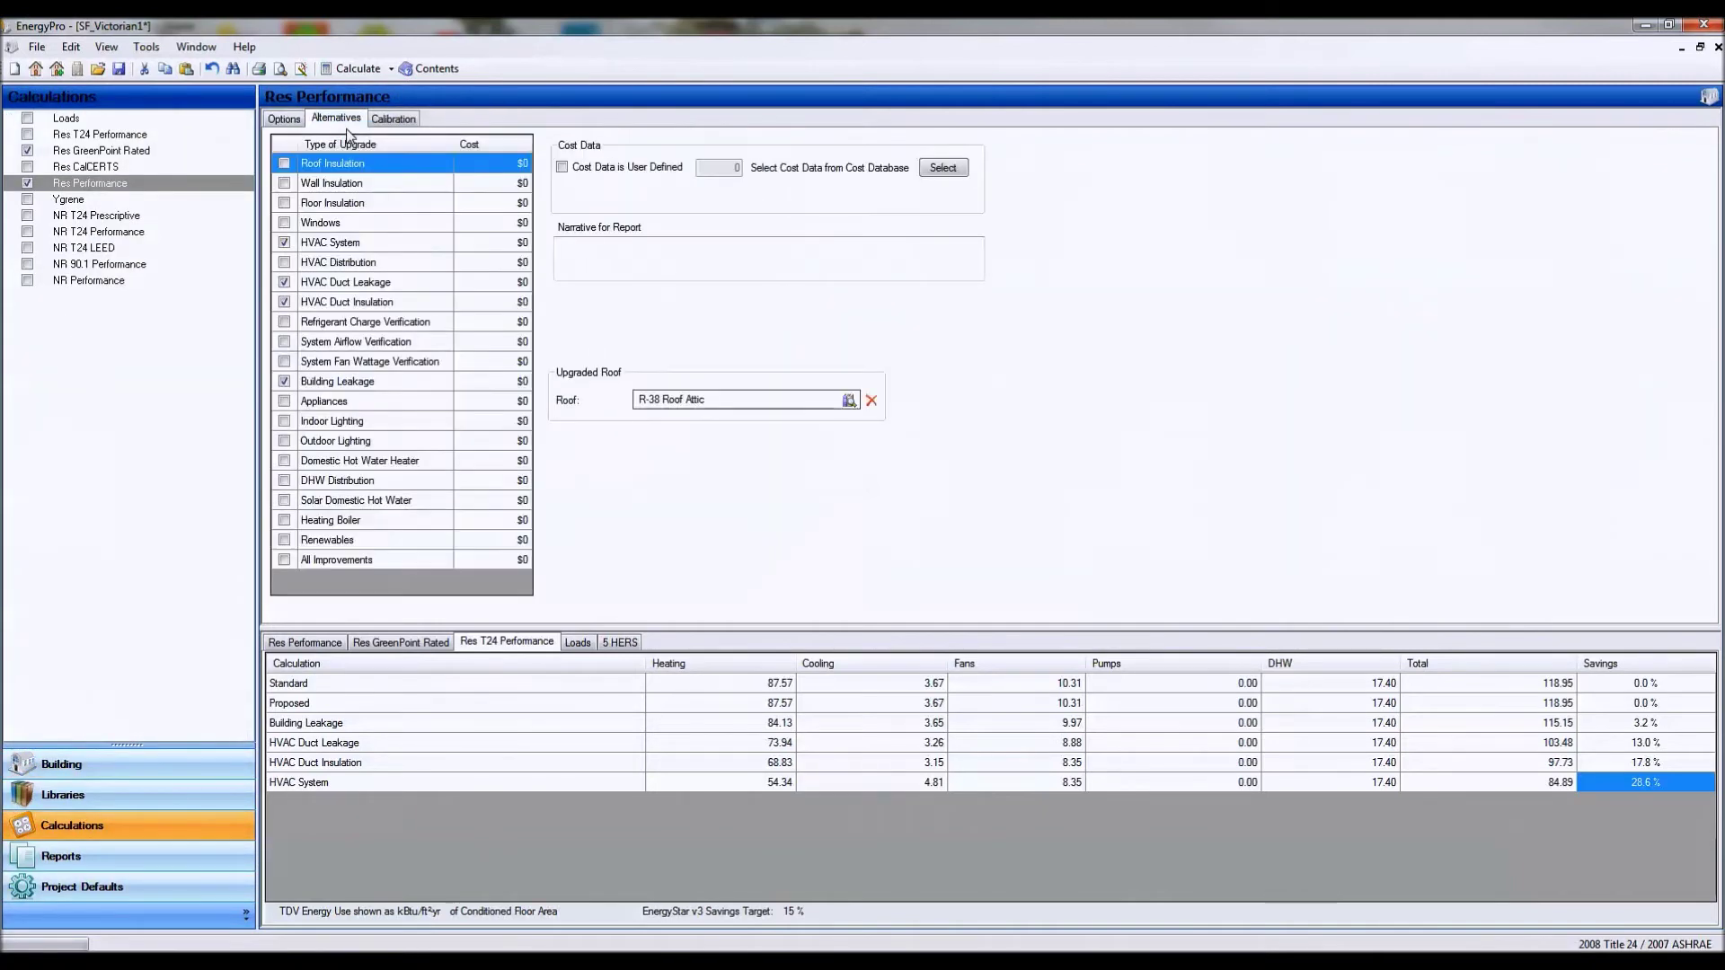
pyautogui.click(336, 283)
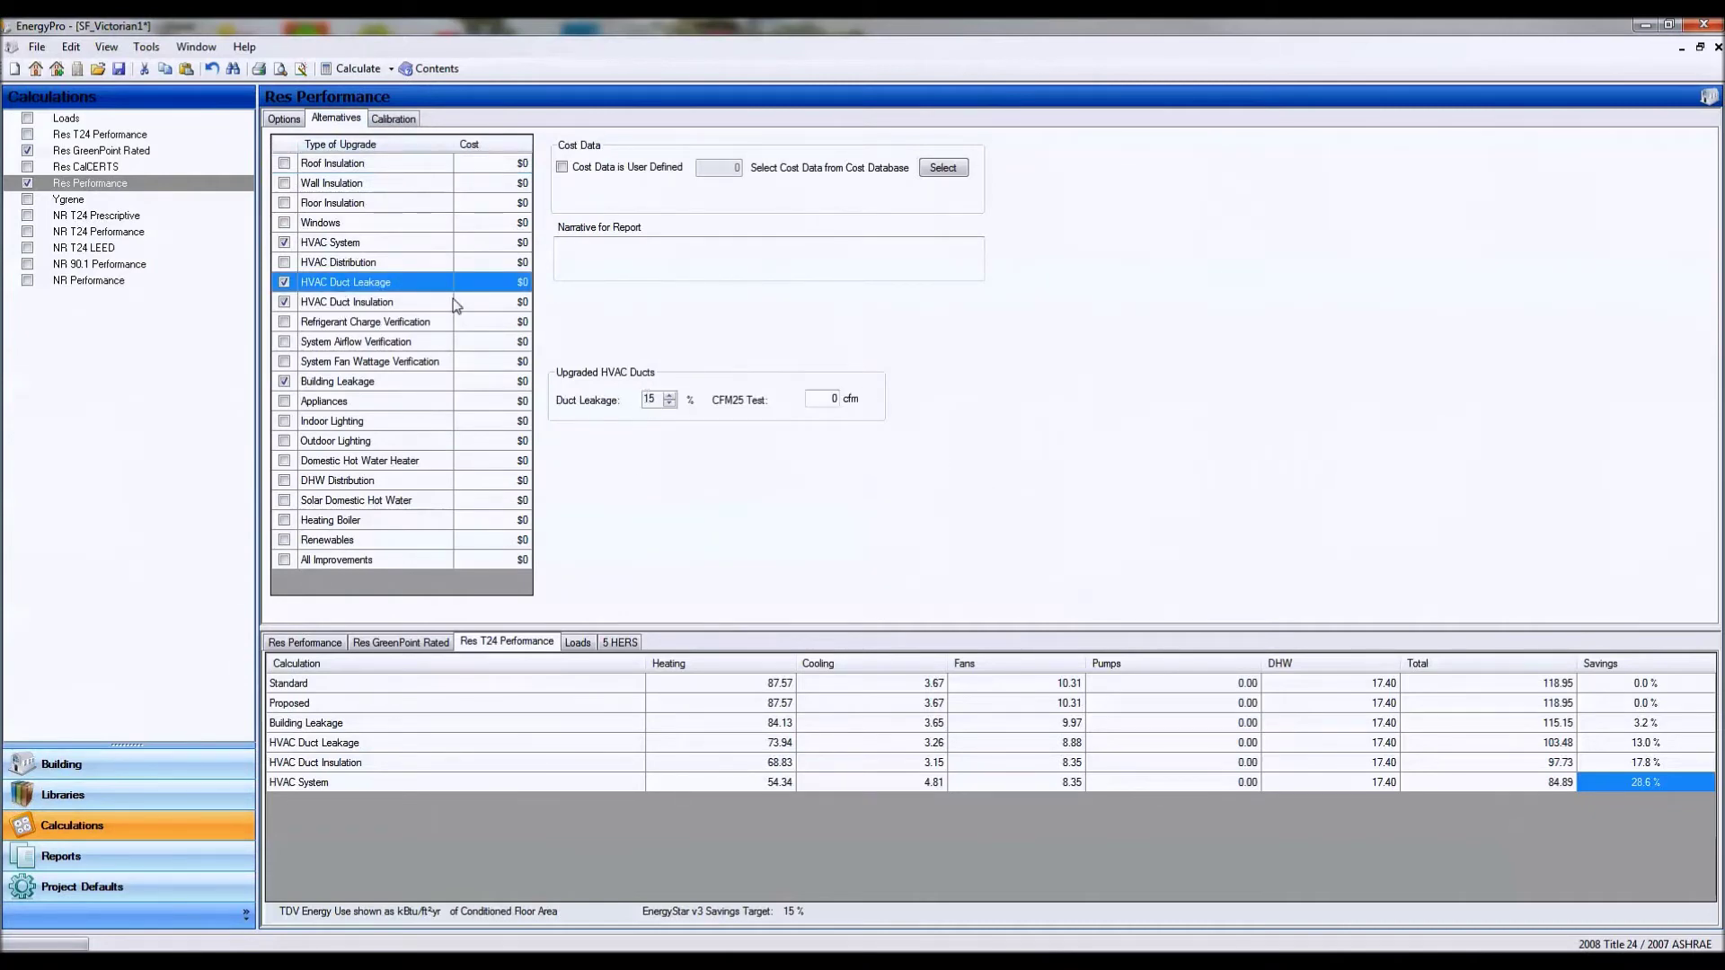
pyautogui.click(419, 306)
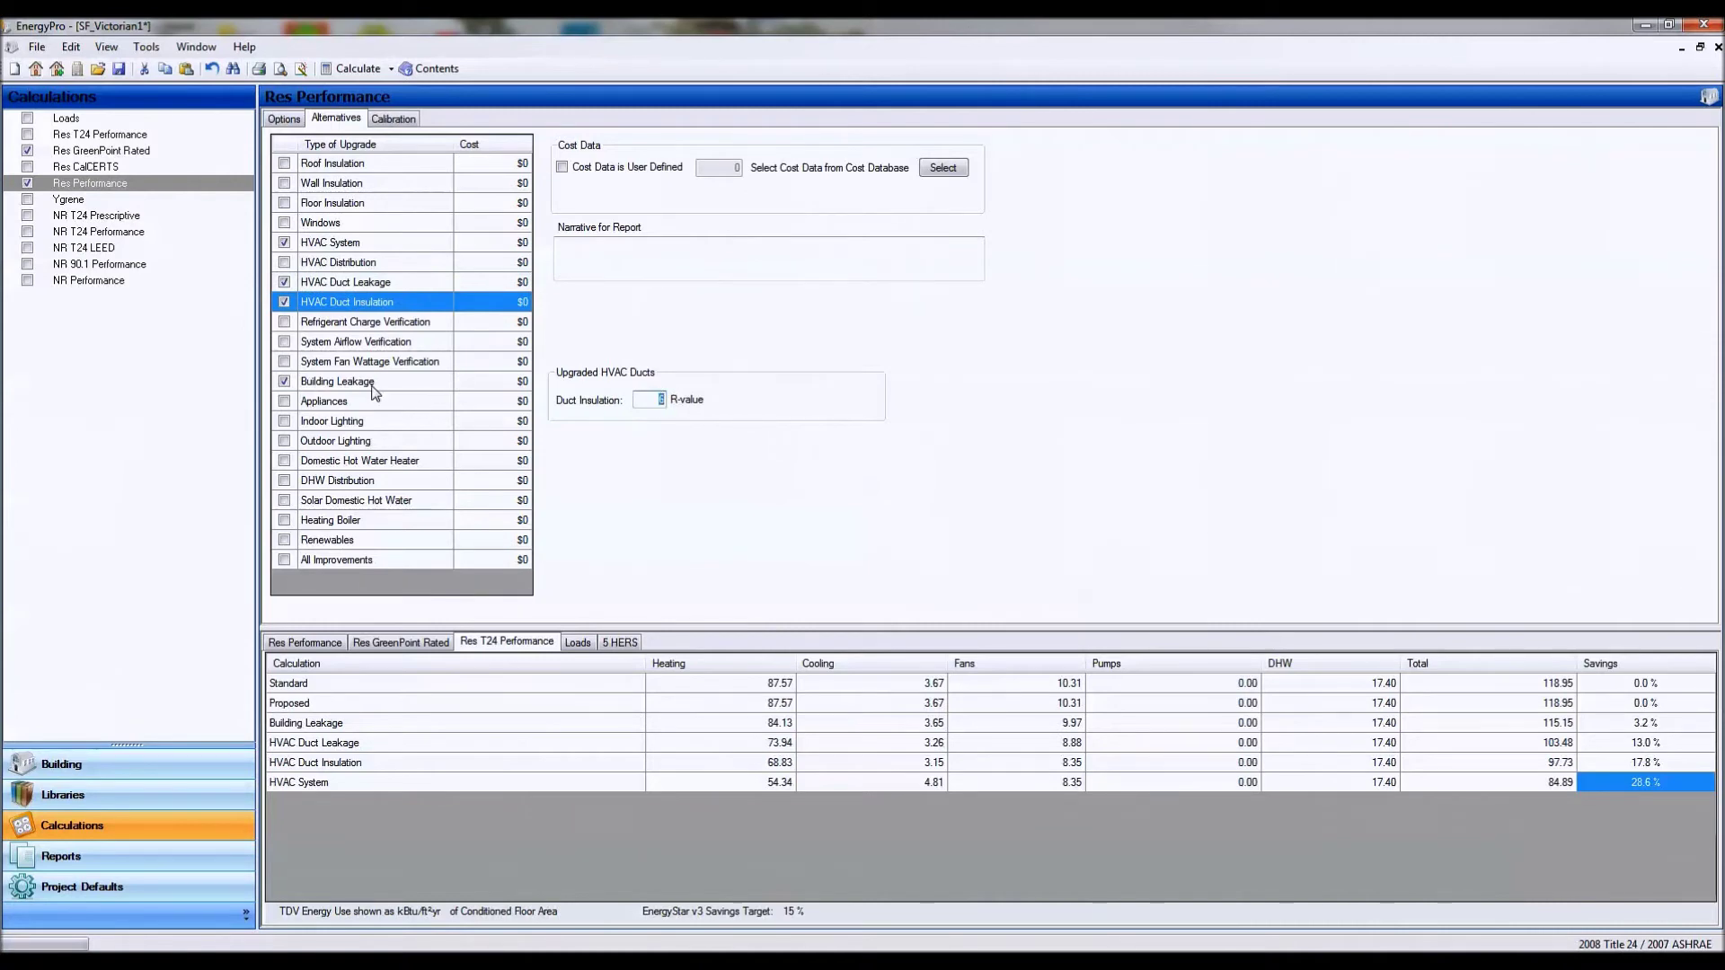
pyautogui.click(362, 248)
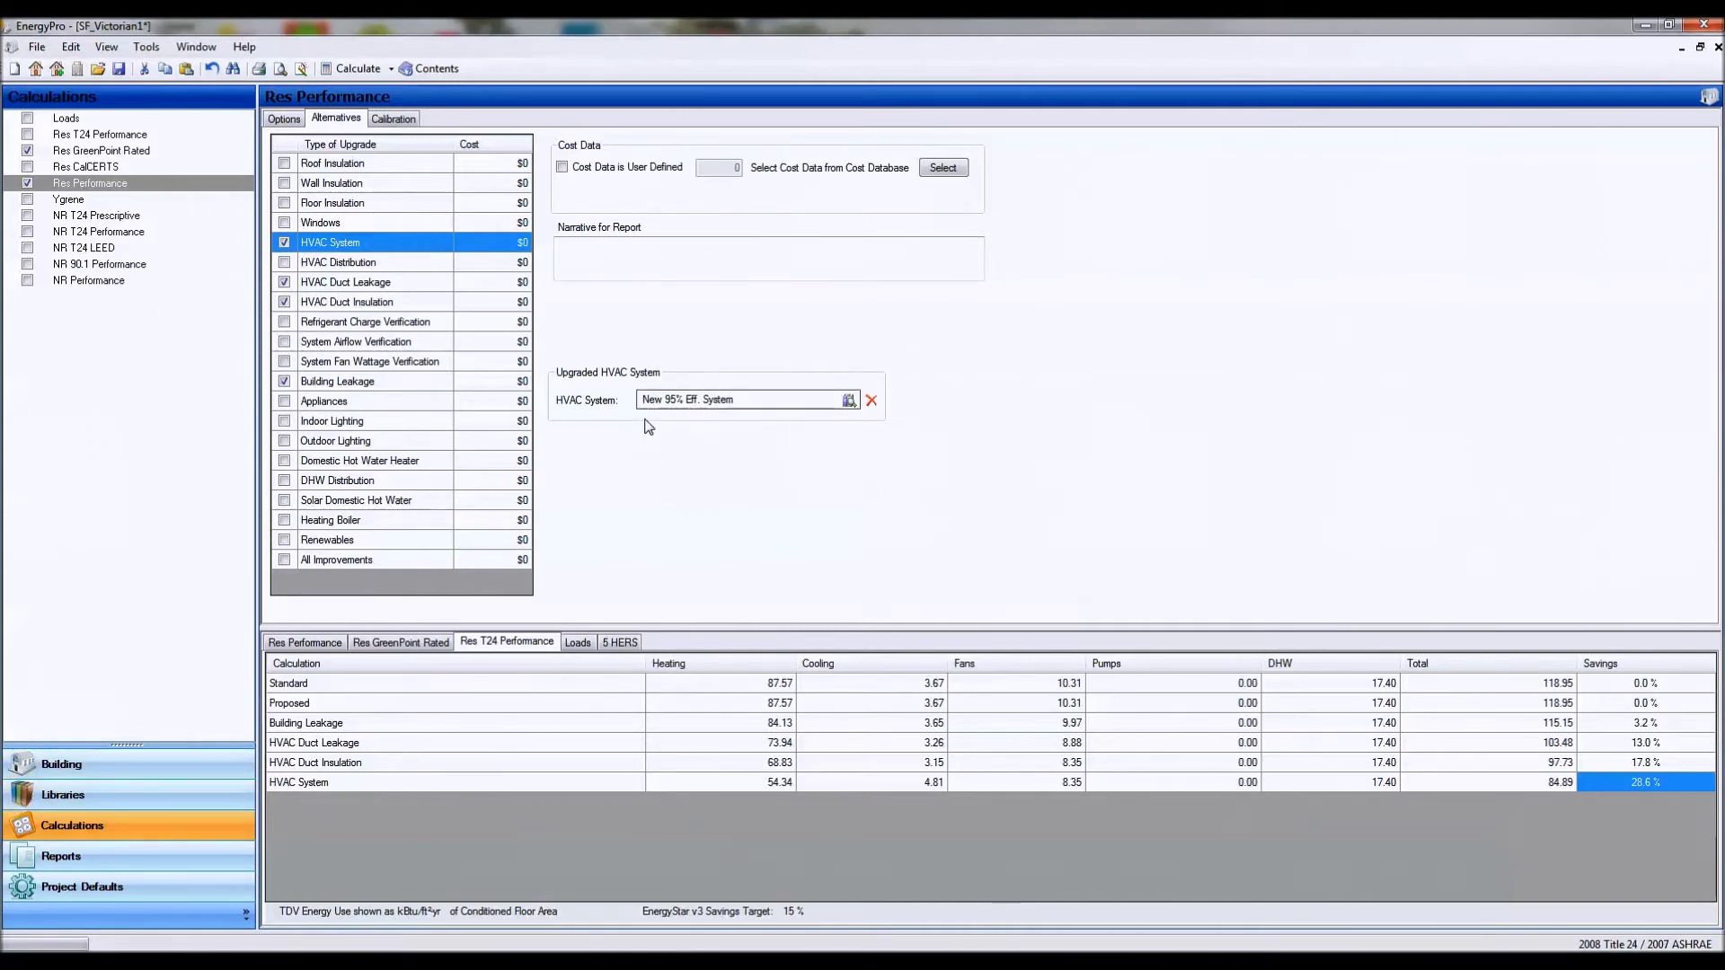
pyautogui.doubleClick(741, 399)
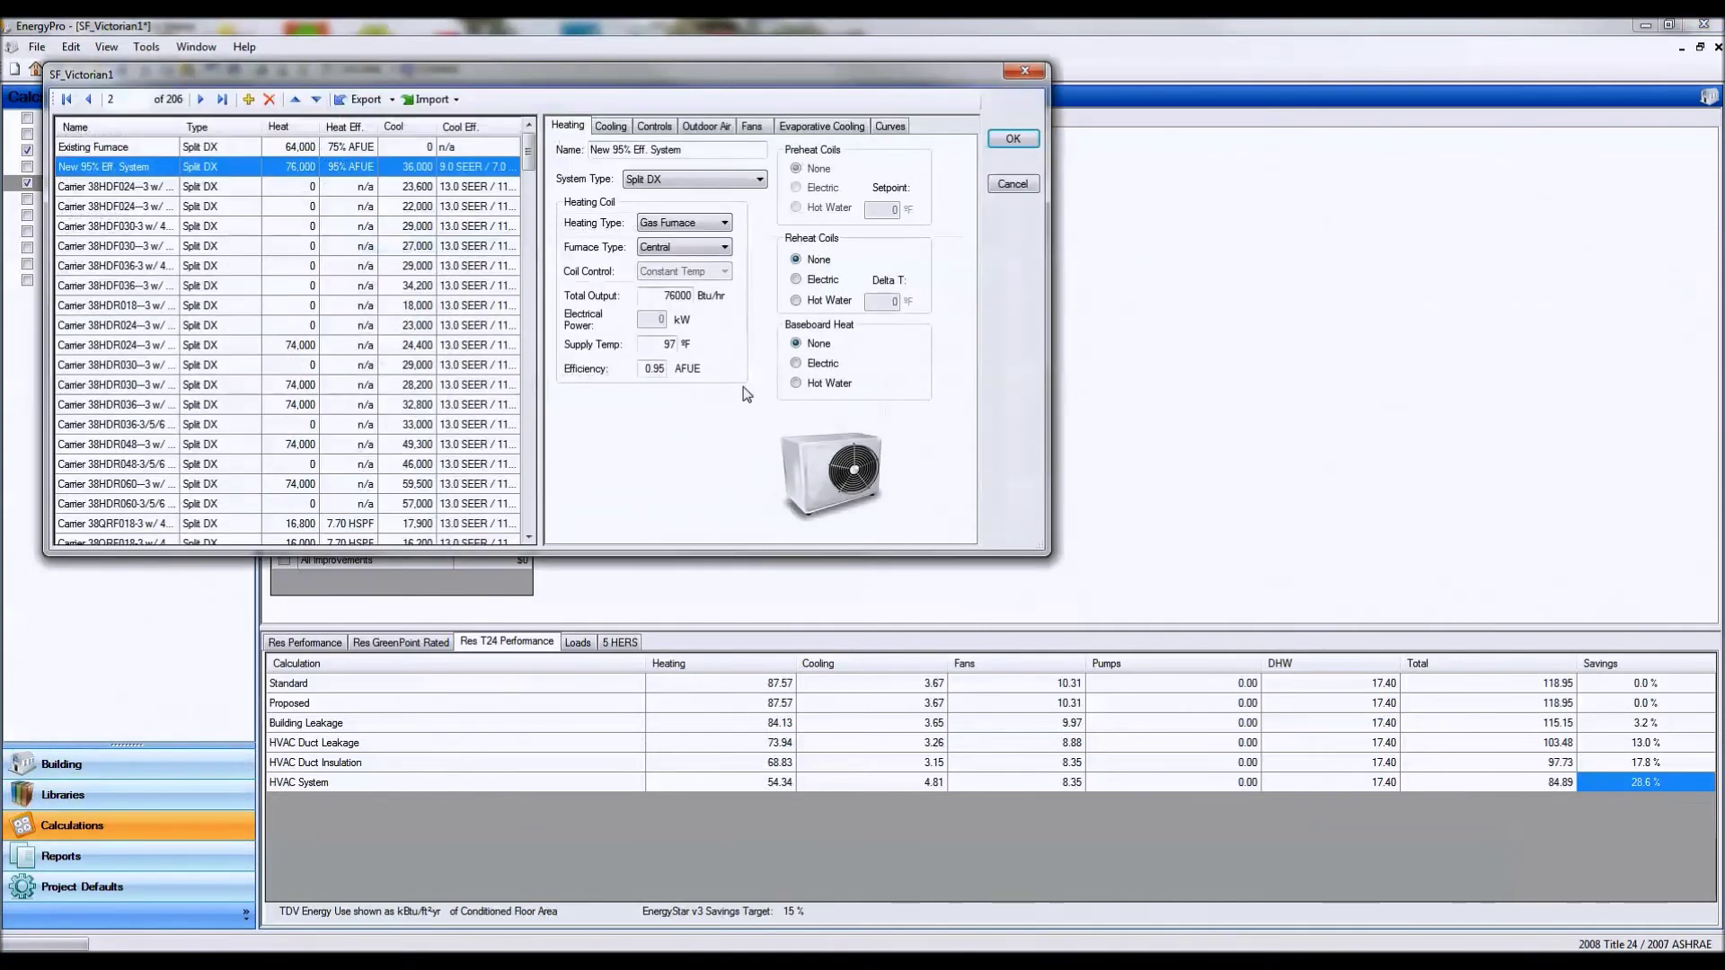
# Verify the existing system is the Existing Furnace at 64,000 Btu/hr and 75% AFUE
pyautogui.click(1013, 138)
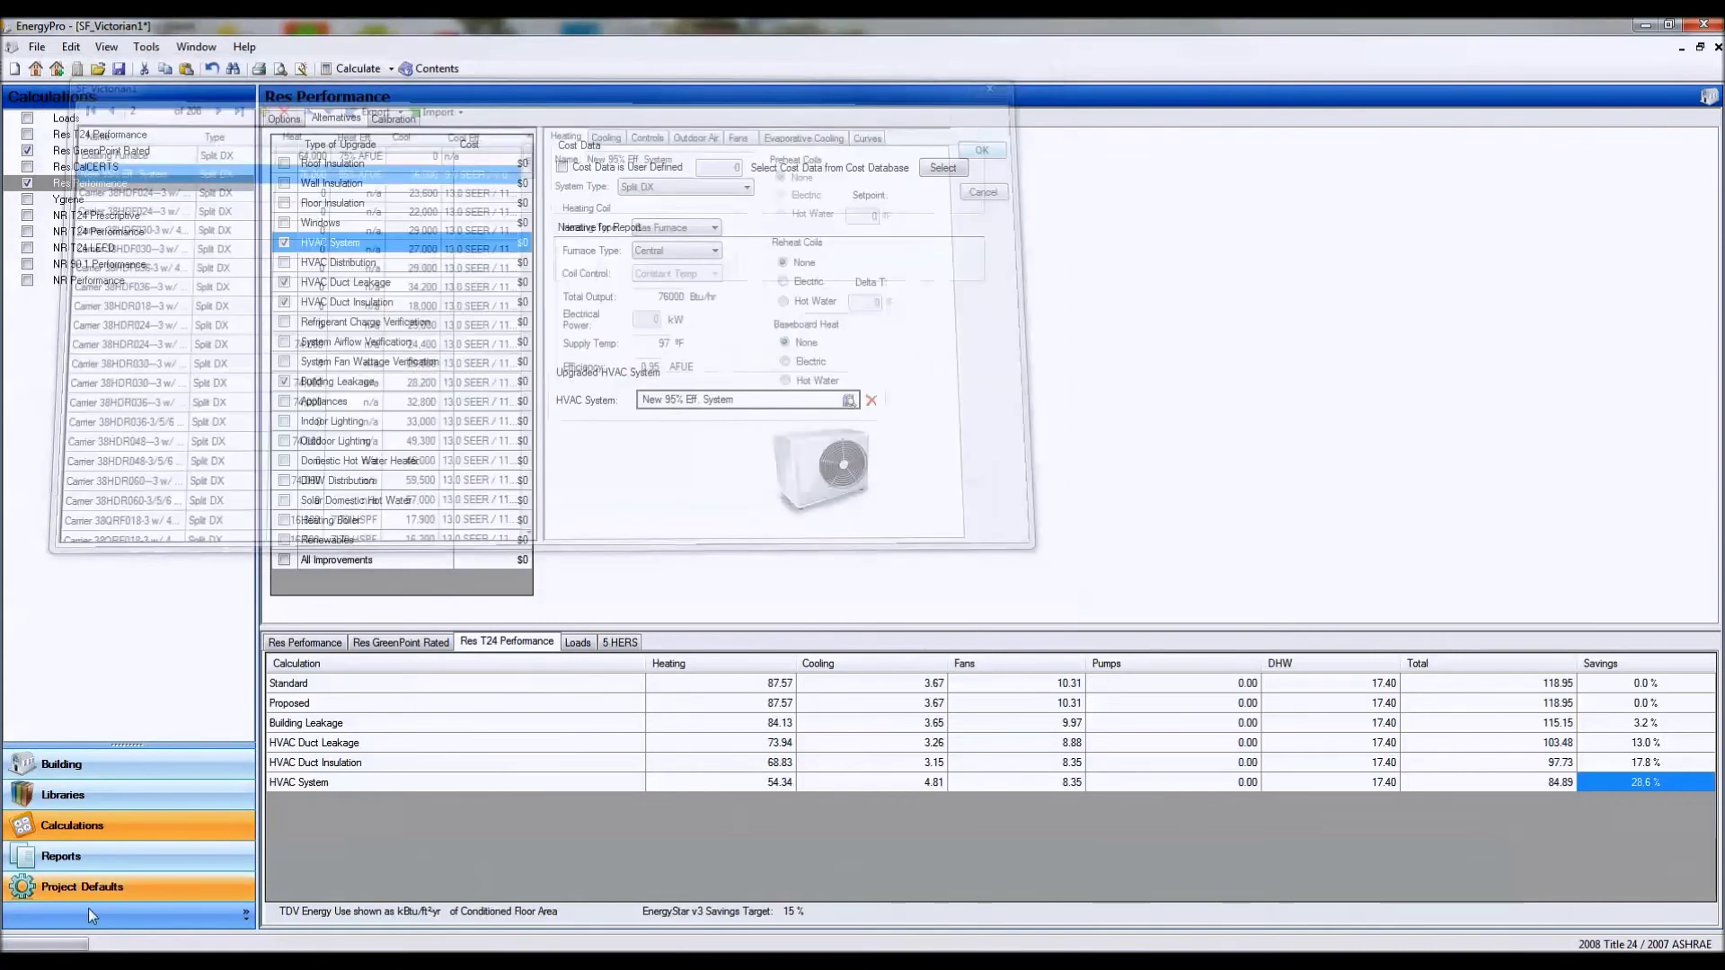
pyautogui.click(112, 766)
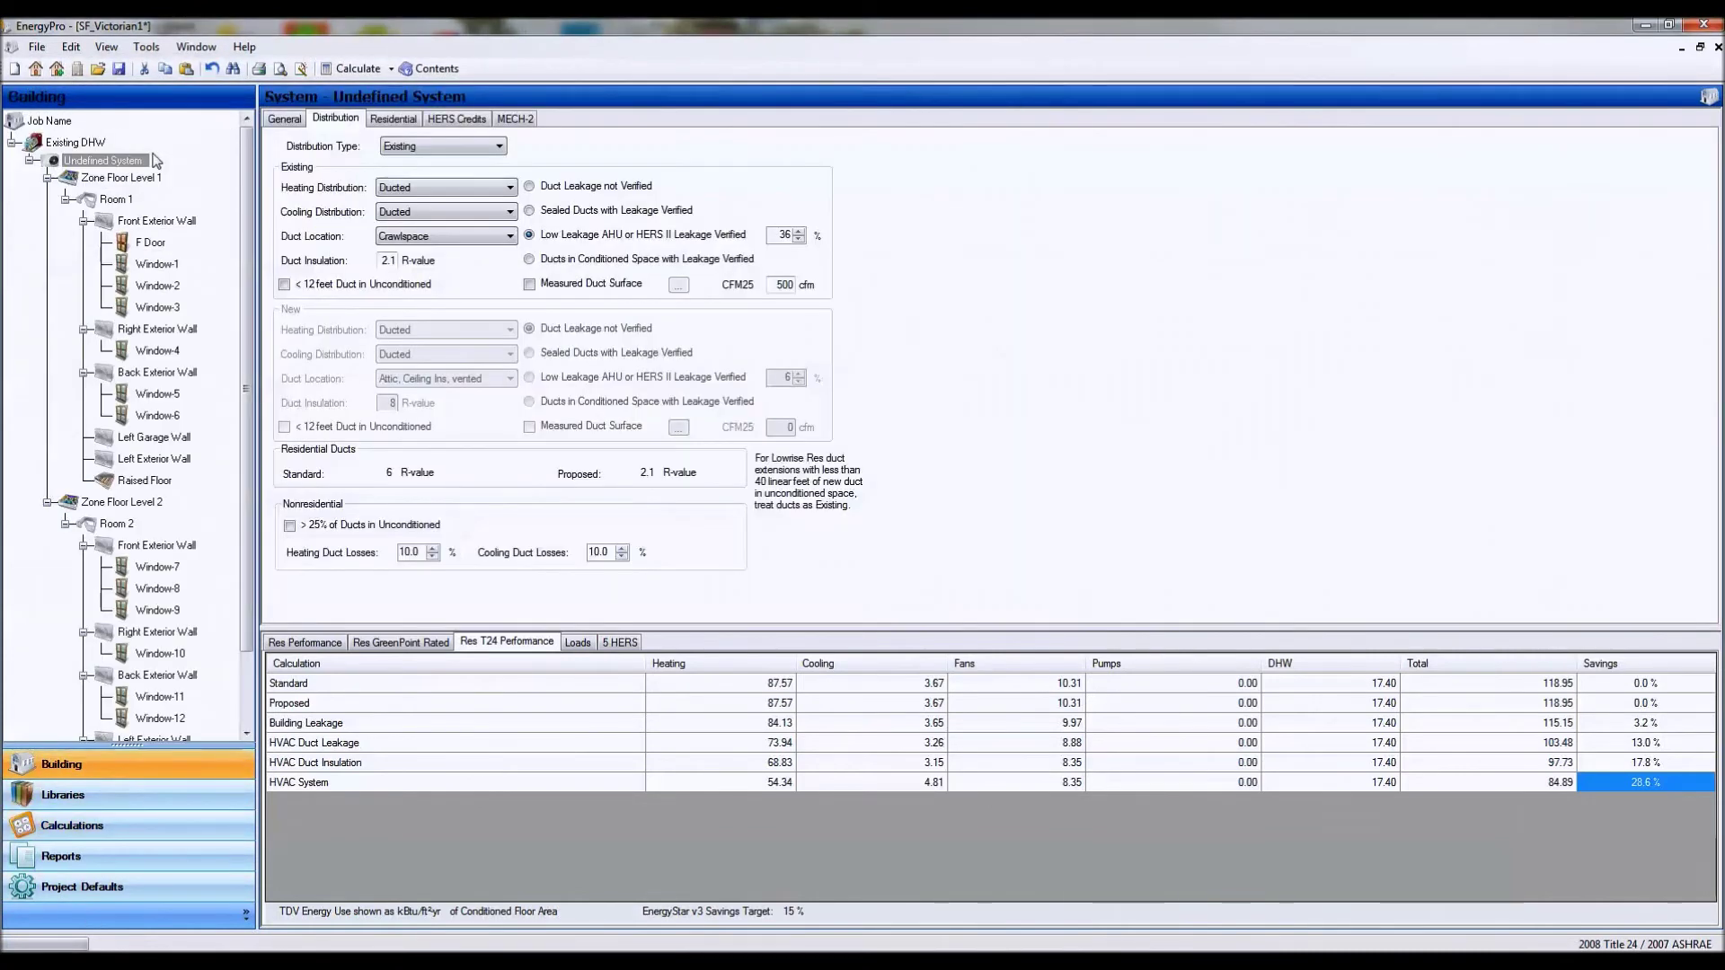
pyautogui.click(103, 160)
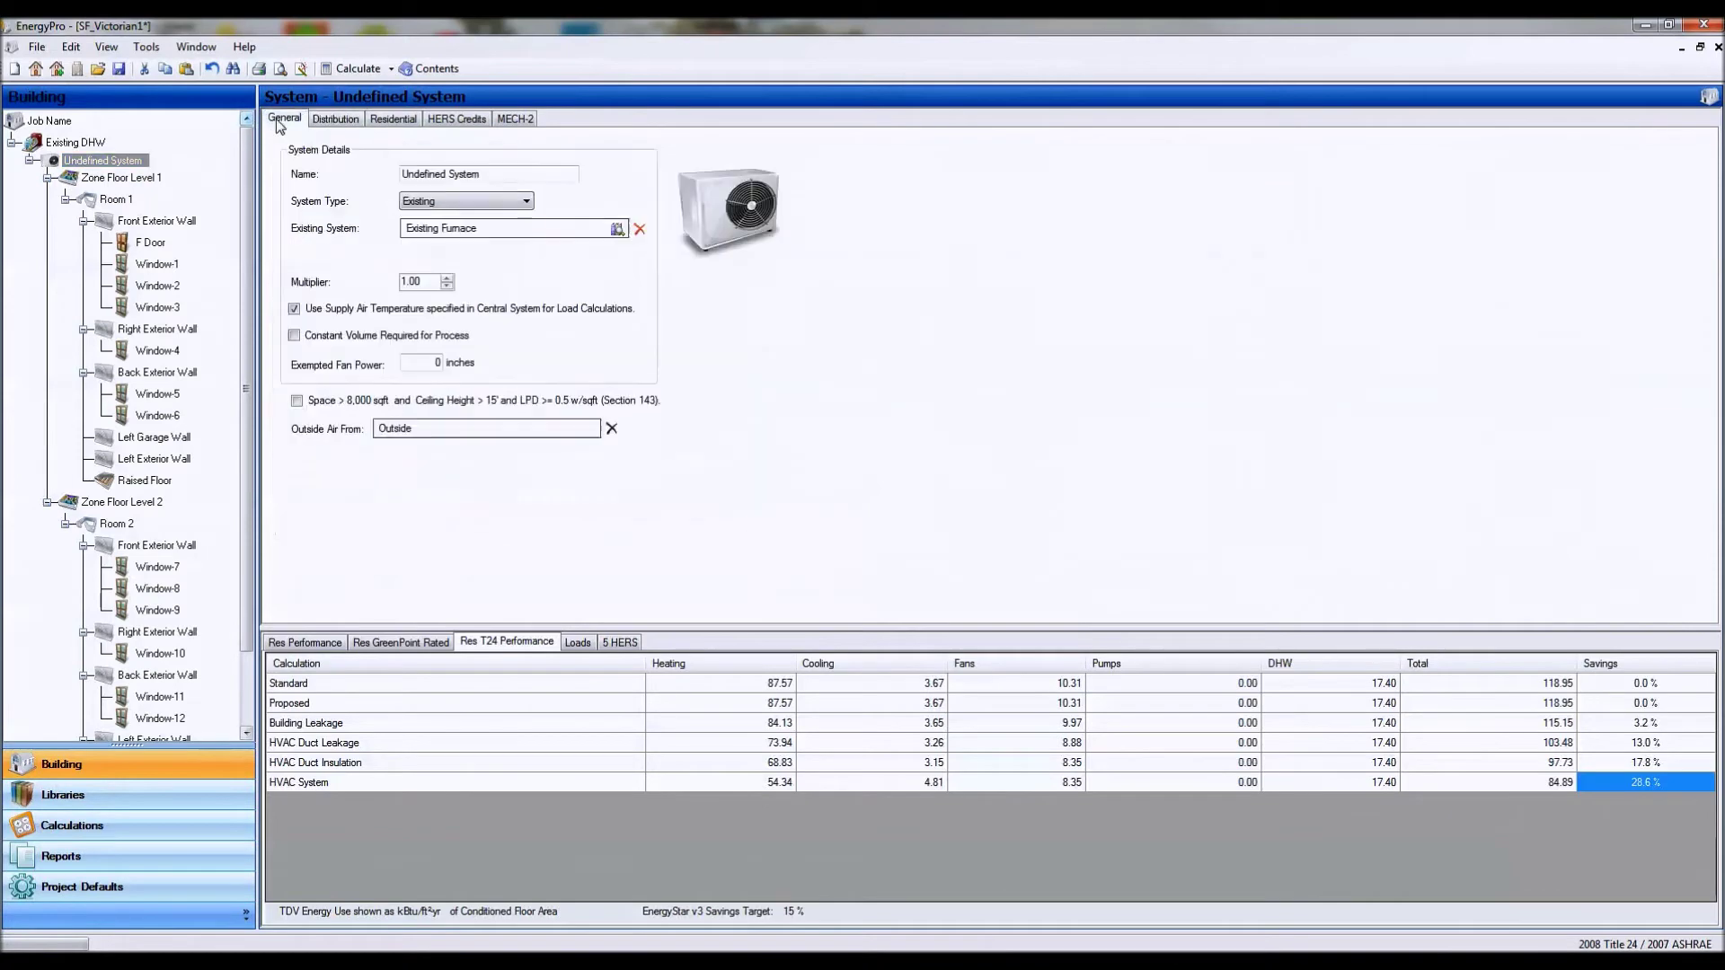
pyautogui.click(475, 234)
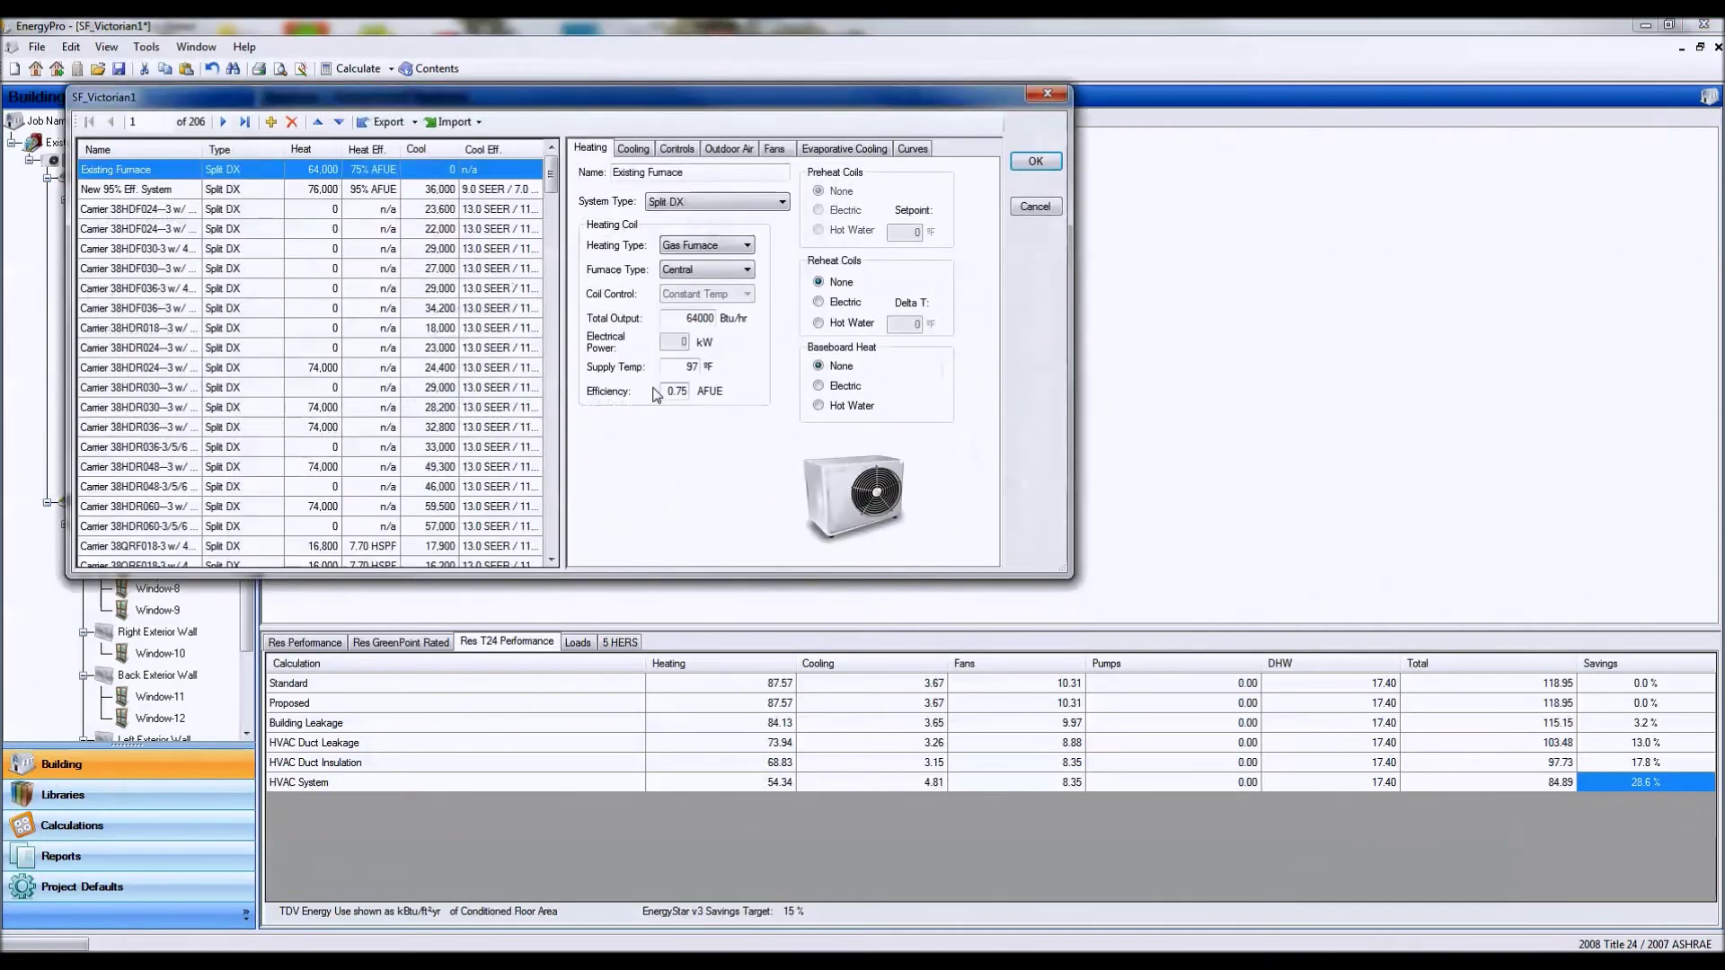
pyautogui.click(1035, 161)
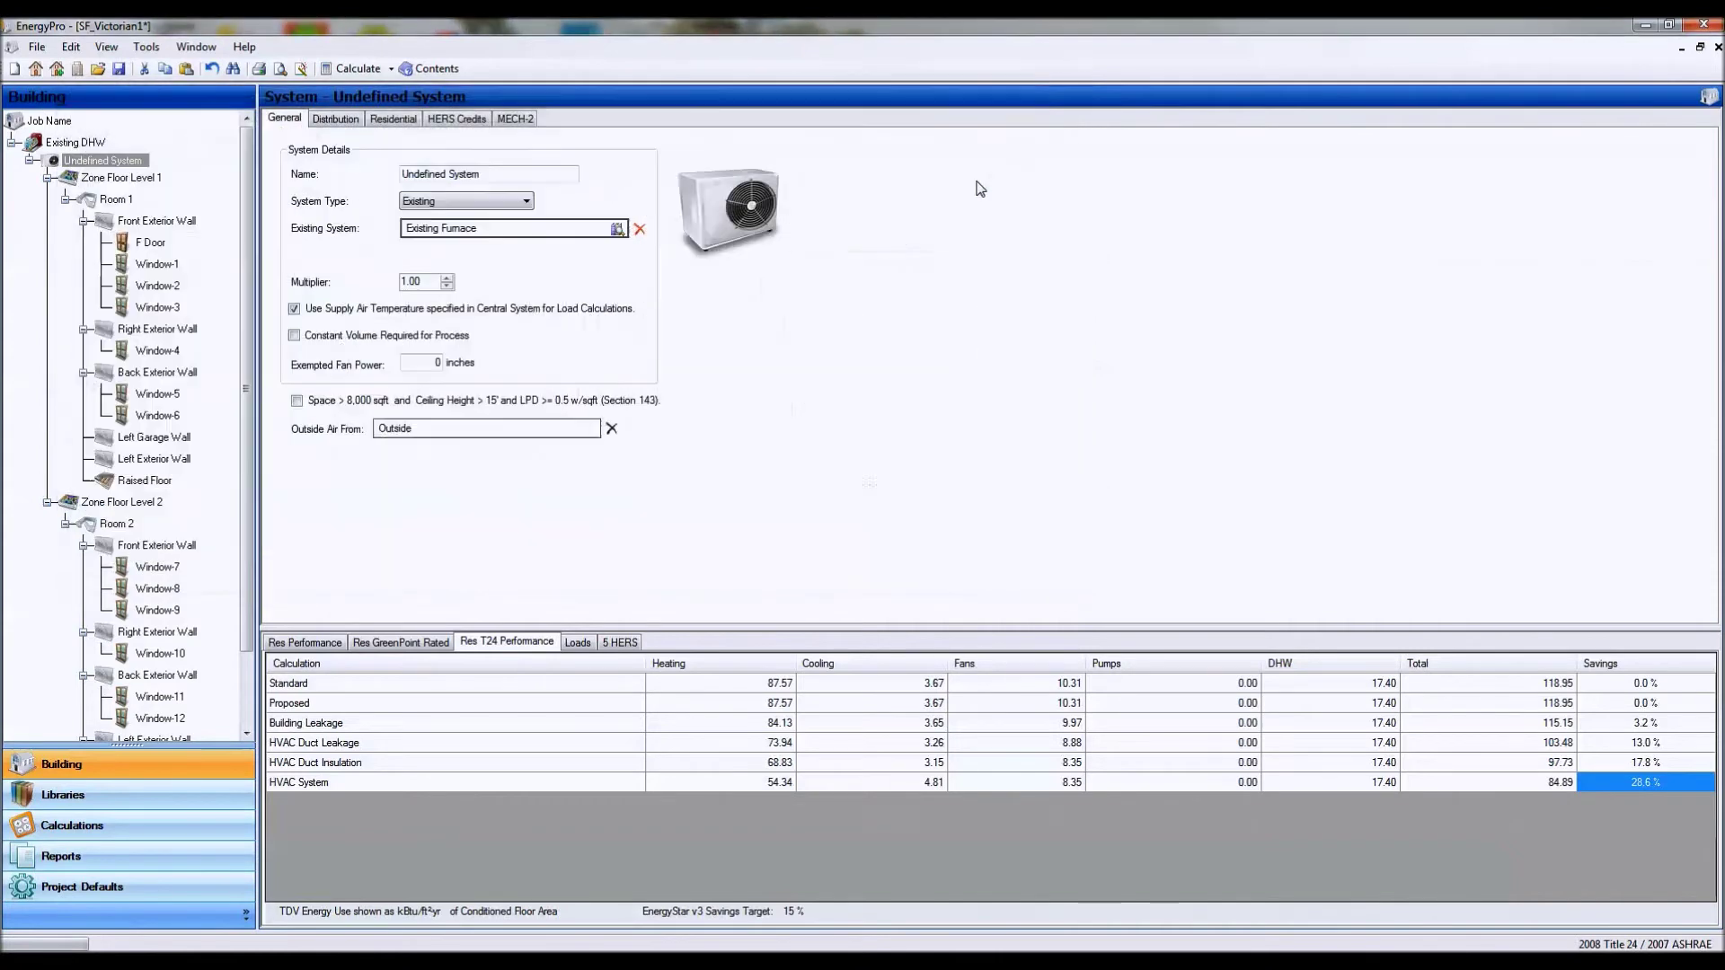
# Show the Res GreenPoint Rated options, combined measures at 6.00% interest, 30 years, 30.0% tax
pyautogui.click(72, 825)
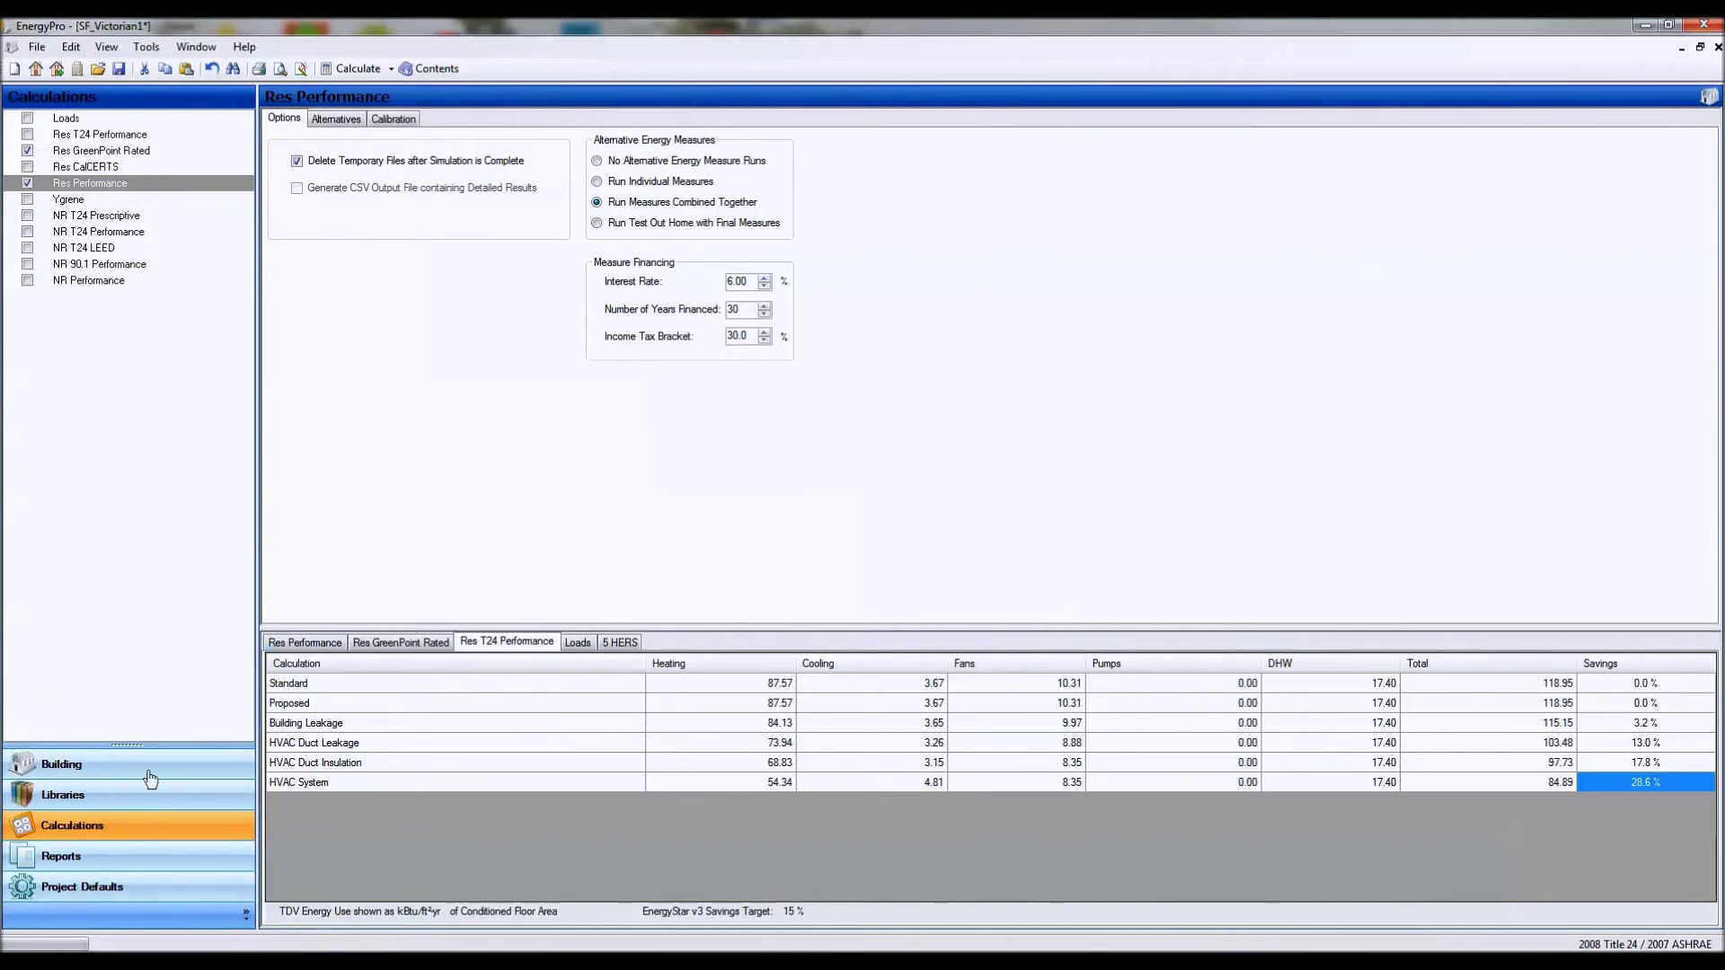
pyautogui.click(335, 121)
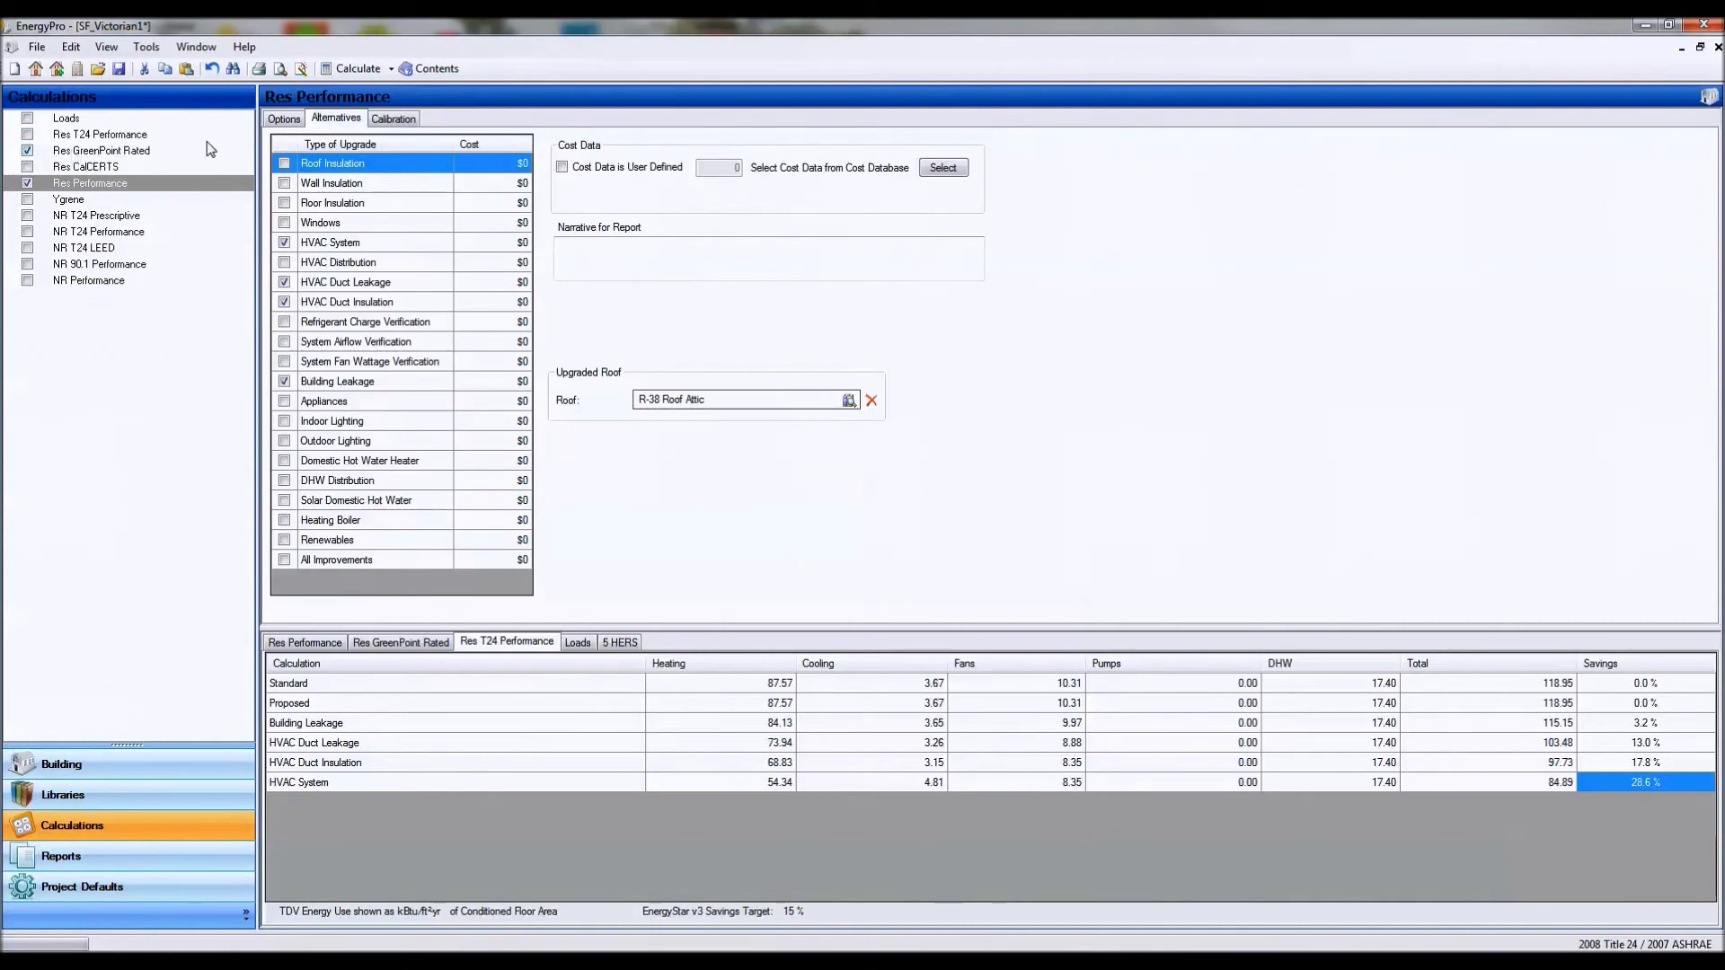
pyautogui.click(65, 156)
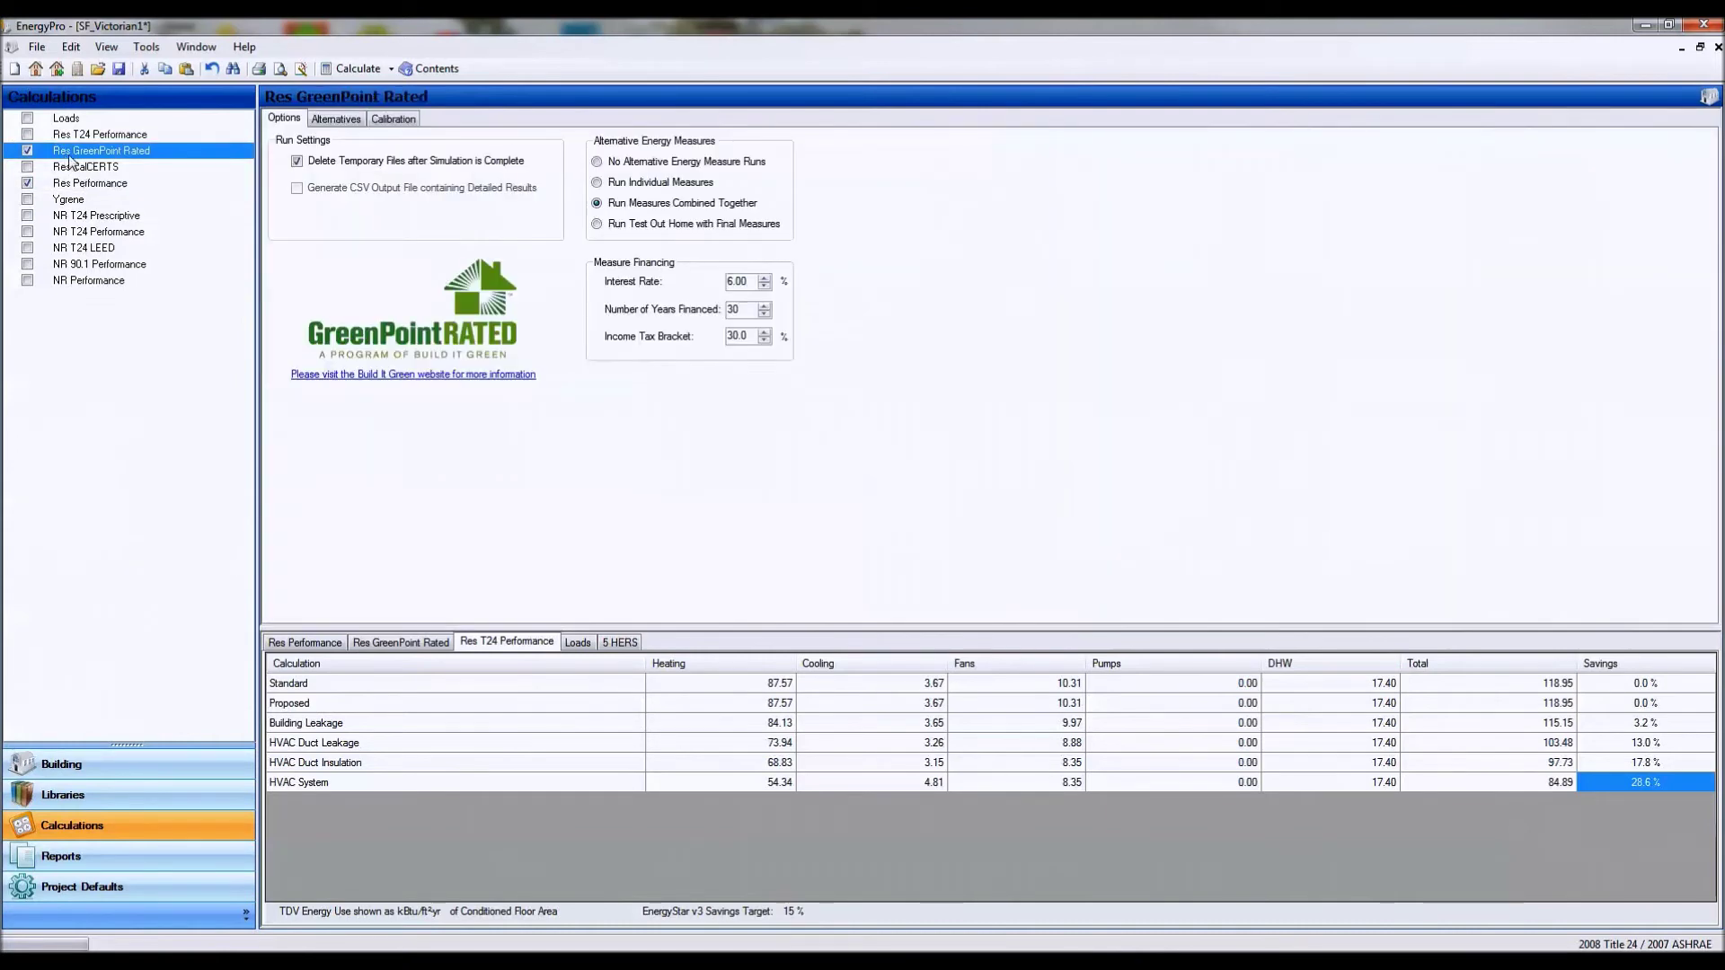
# Run the Res Performance and GreenPoint Rated simulations for all upgrade alternatives
pyautogui.click(358, 69)
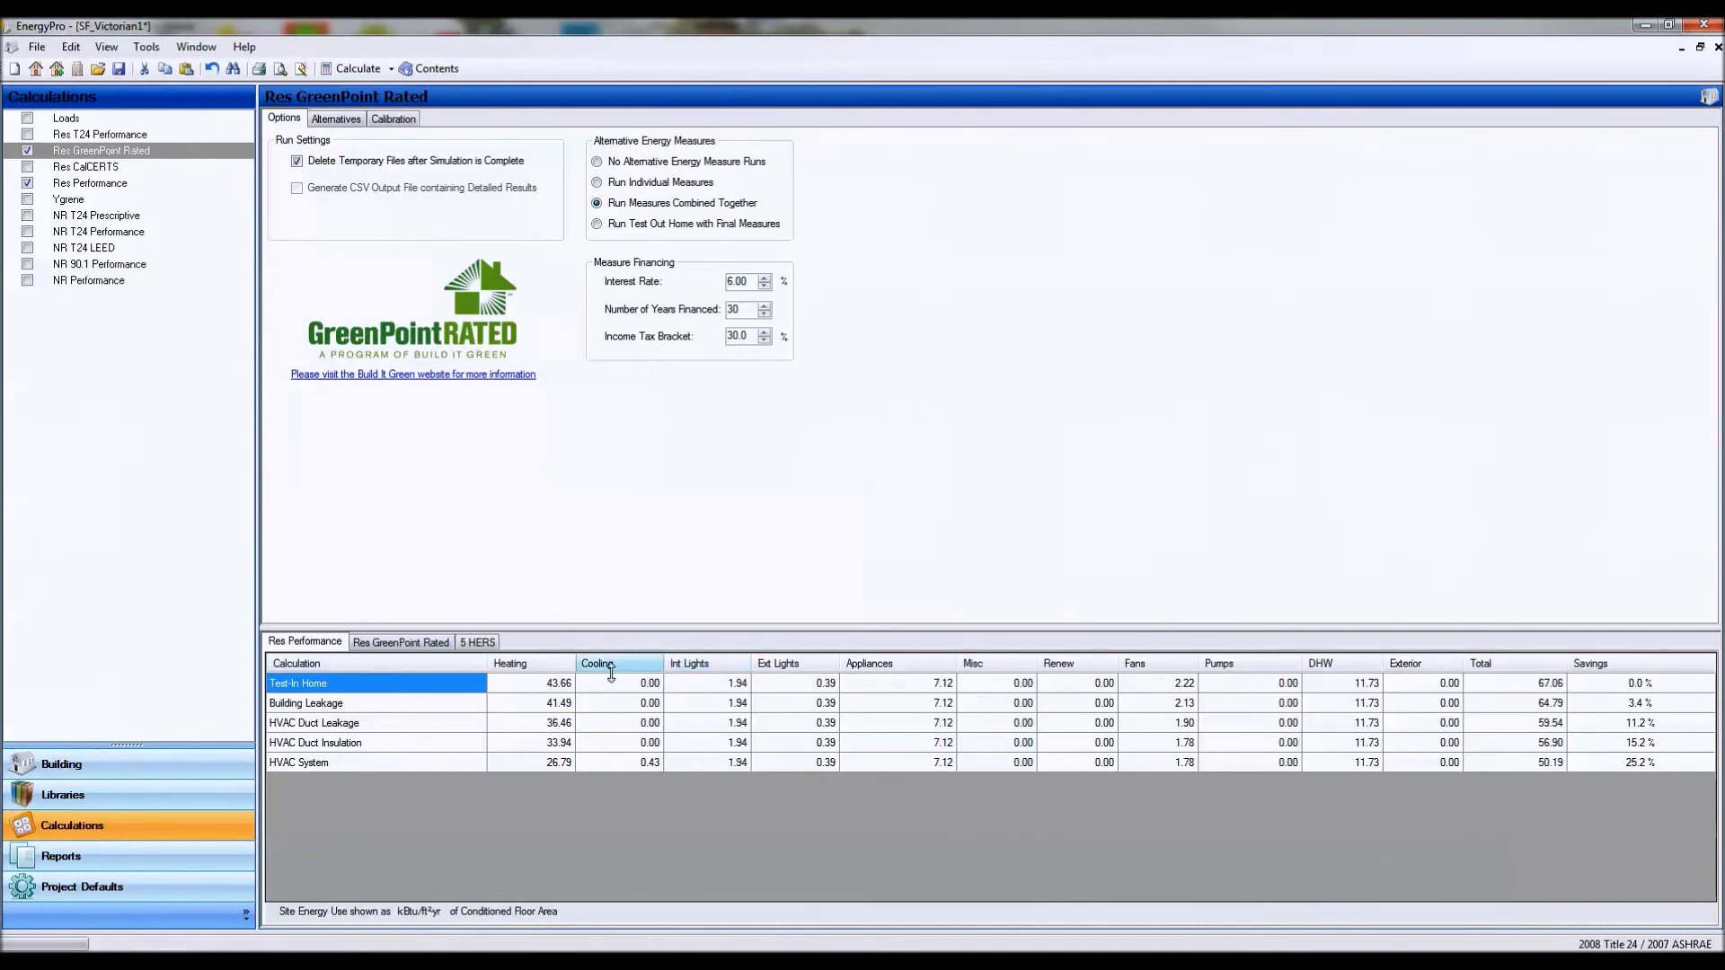
# Compare Test-In Home and HVAC System heating (26.79), note 25.2% savings, then show GreenPoint Rated results
pyautogui.click(559, 686)
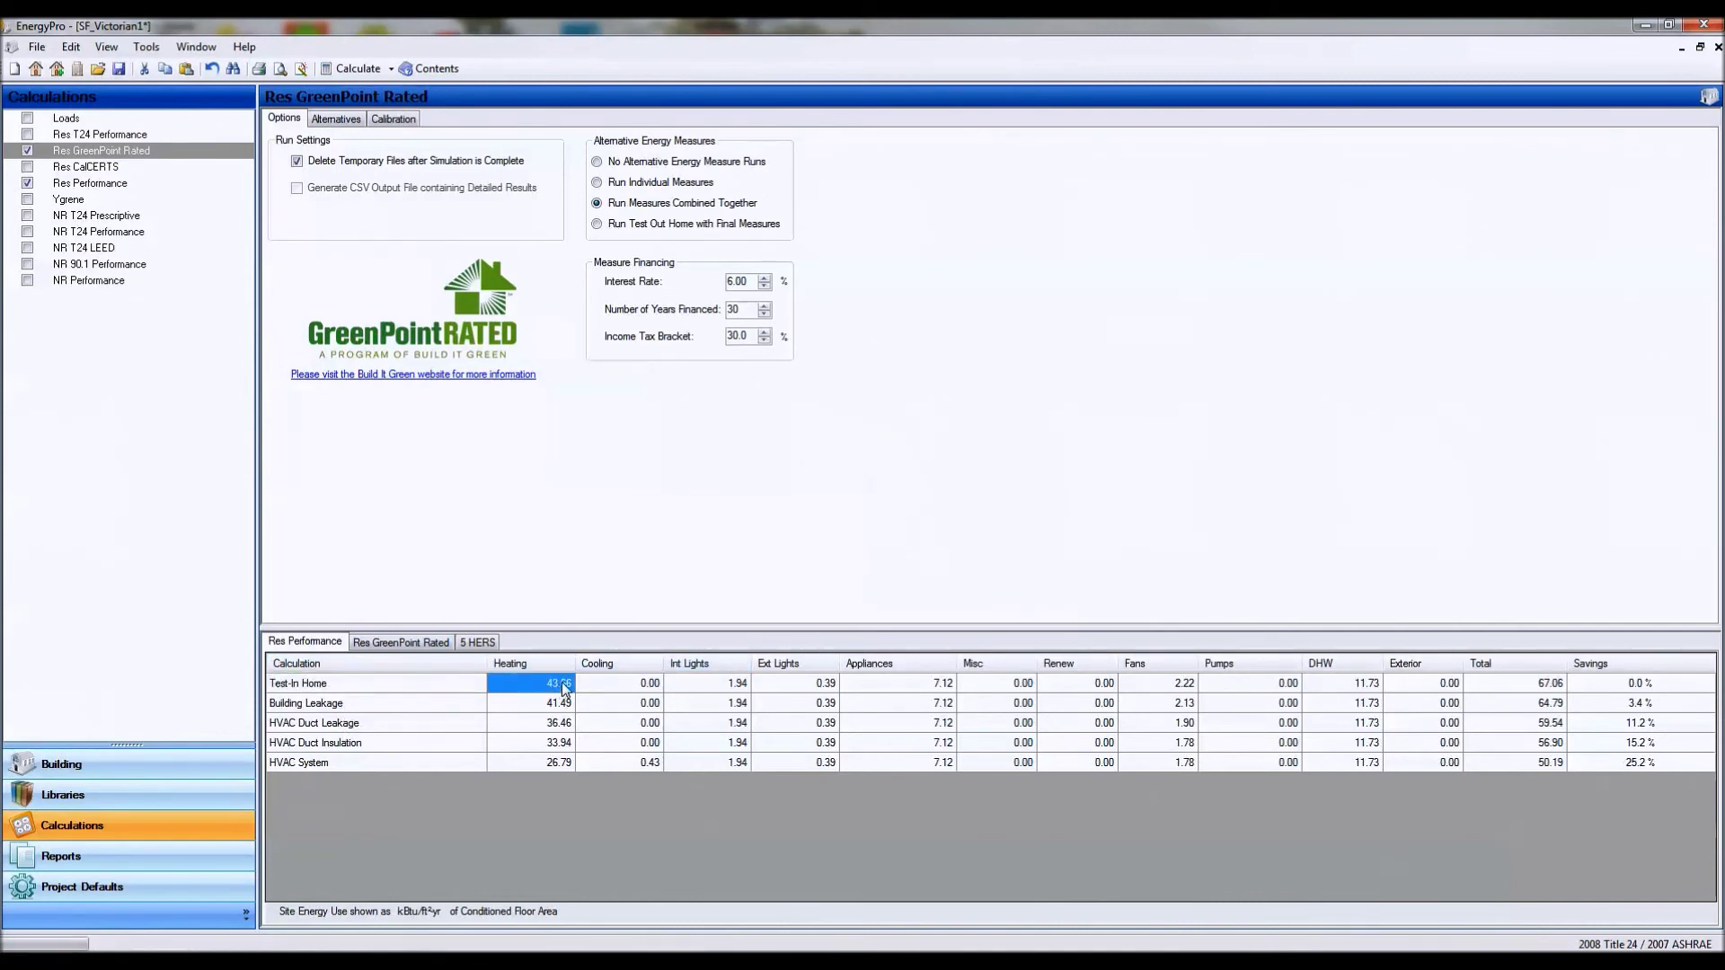
pyautogui.click(218, 765)
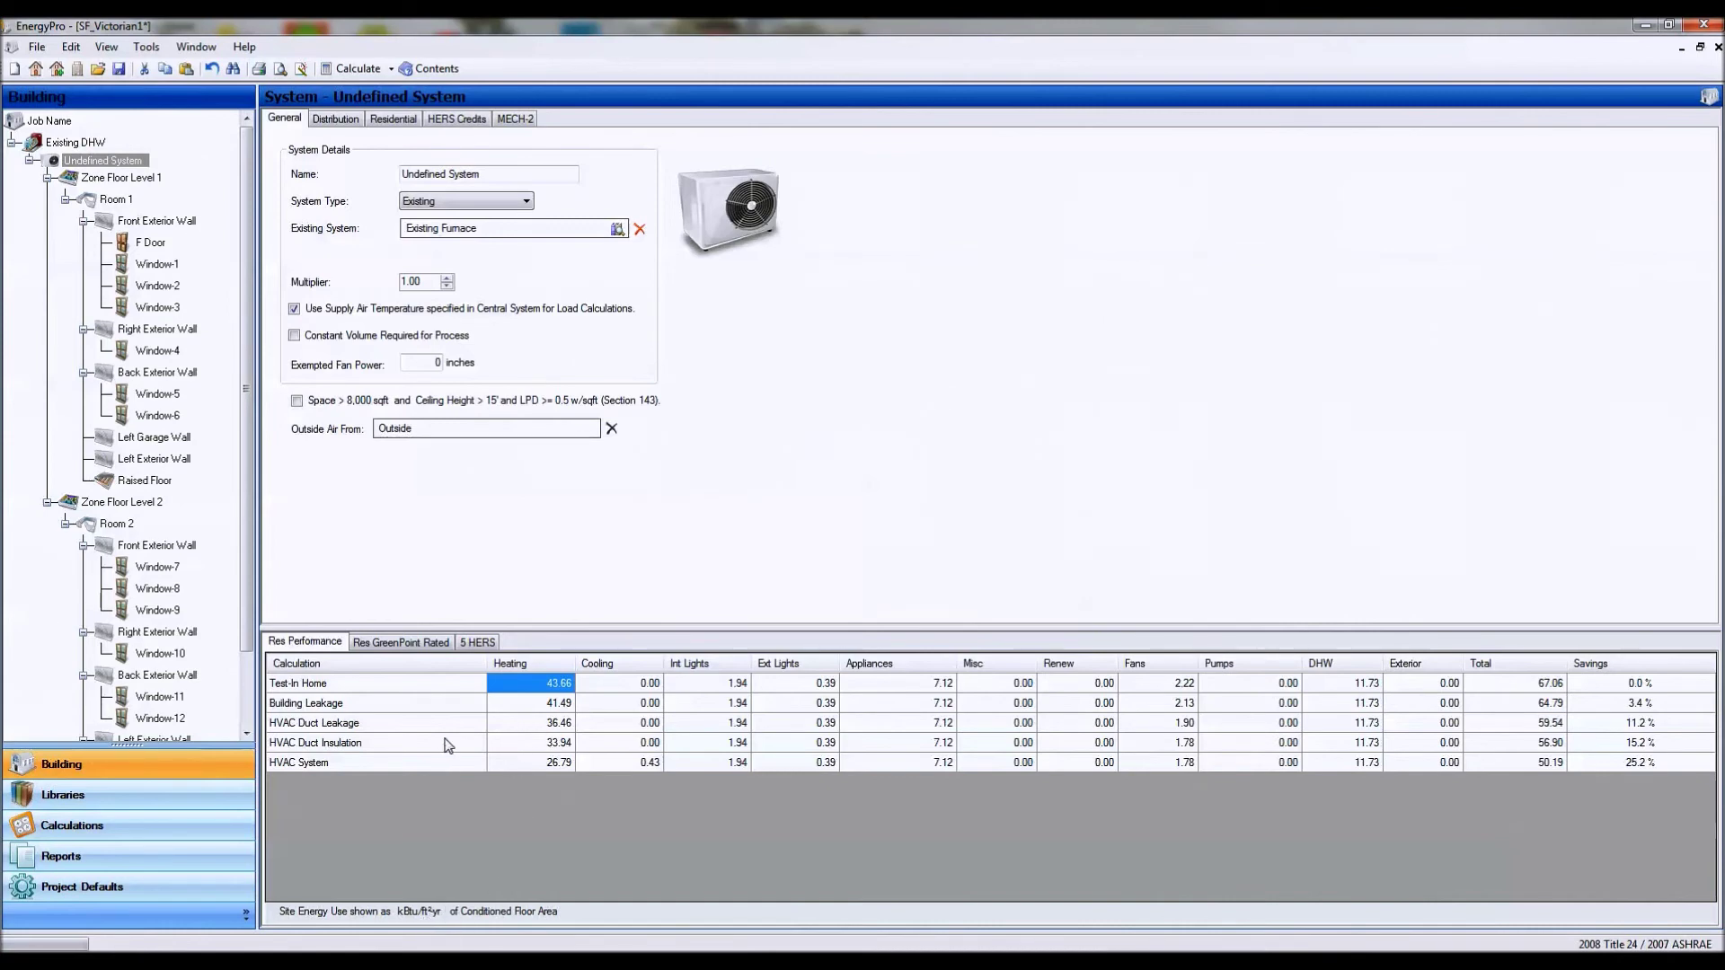
pyautogui.click(564, 763)
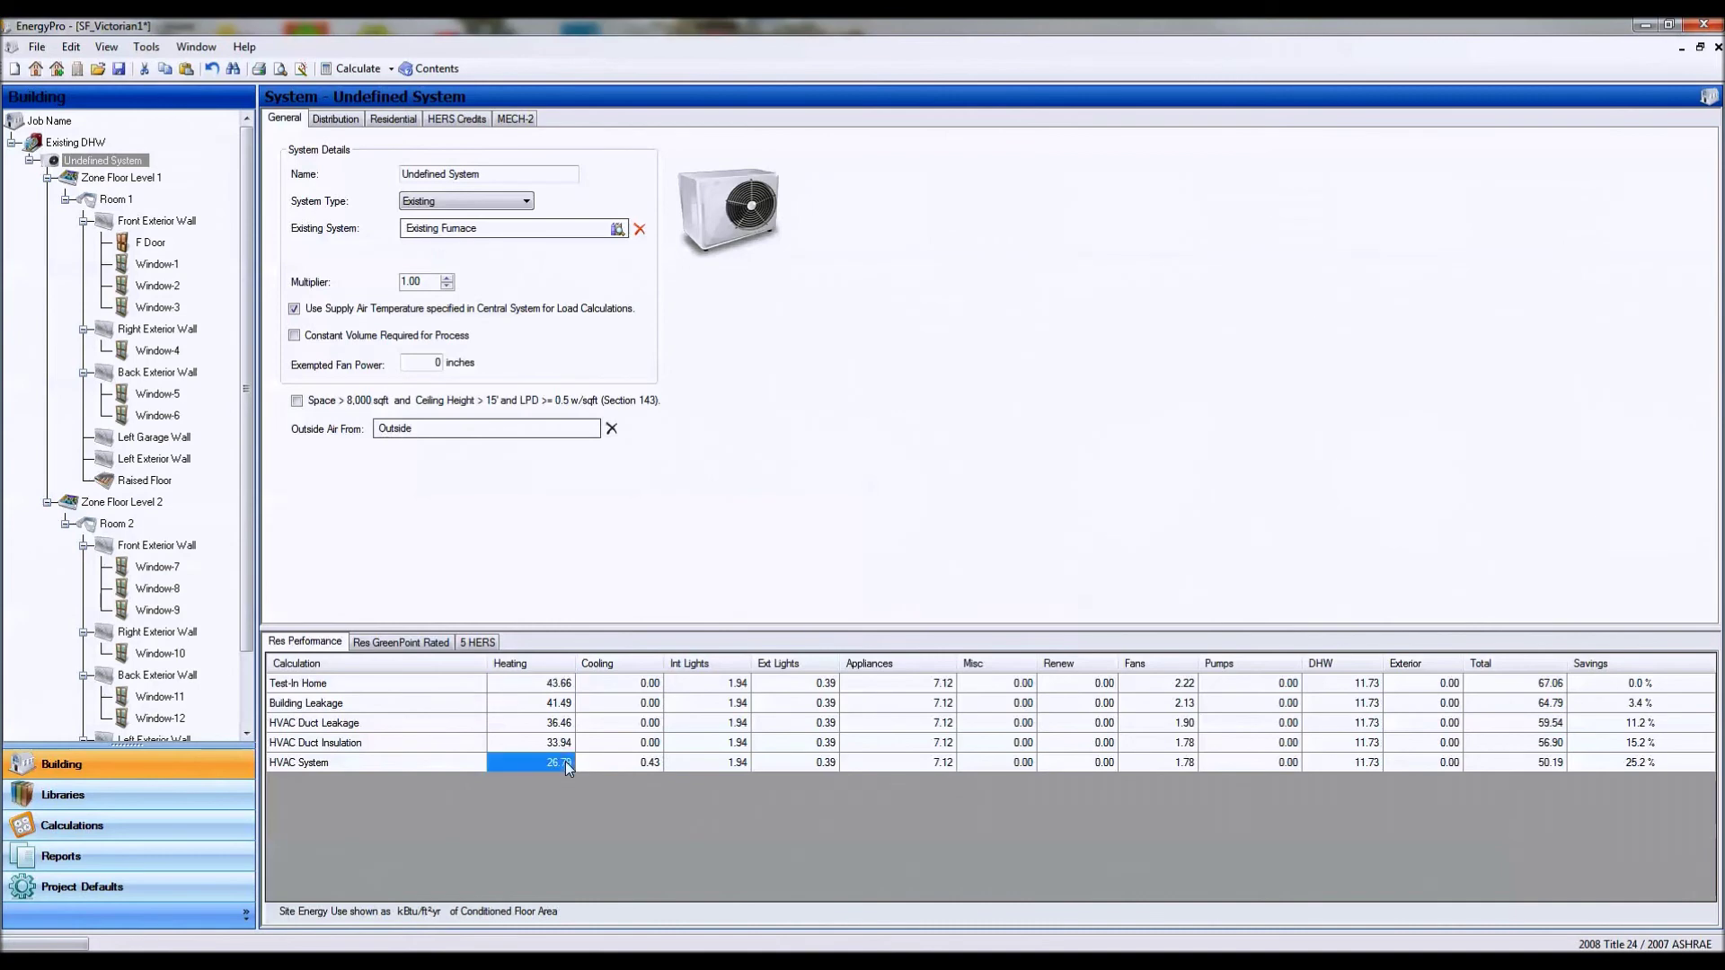
pyautogui.click(566, 684)
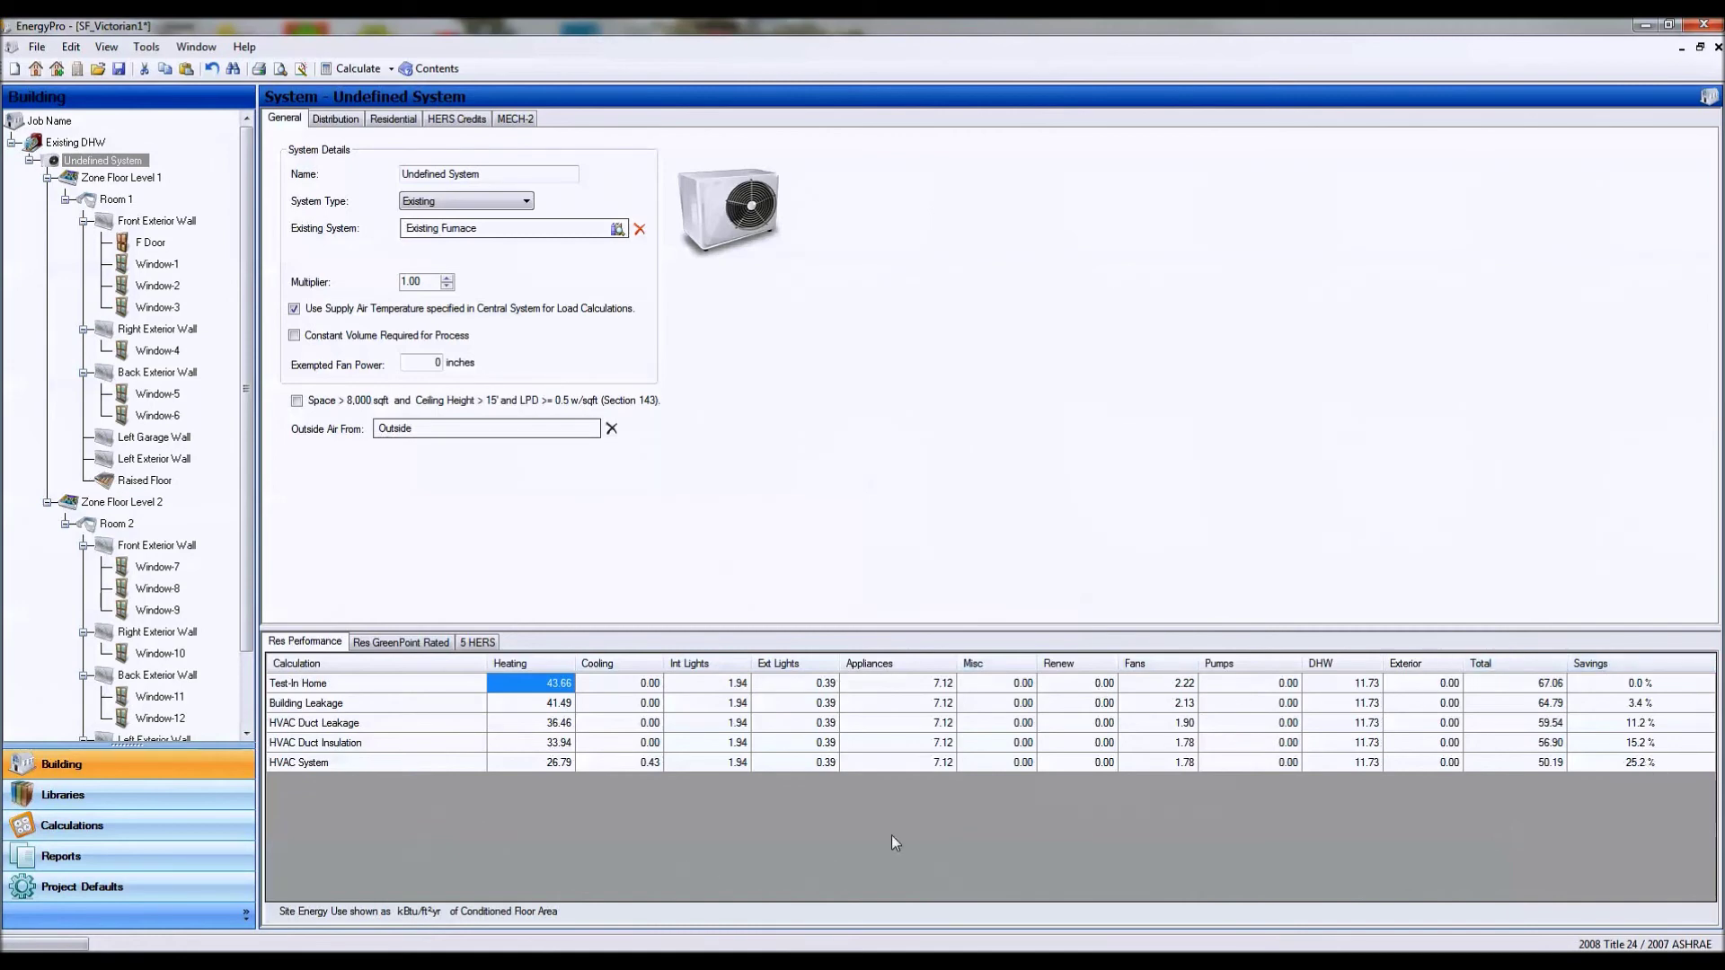
pyautogui.click(1658, 767)
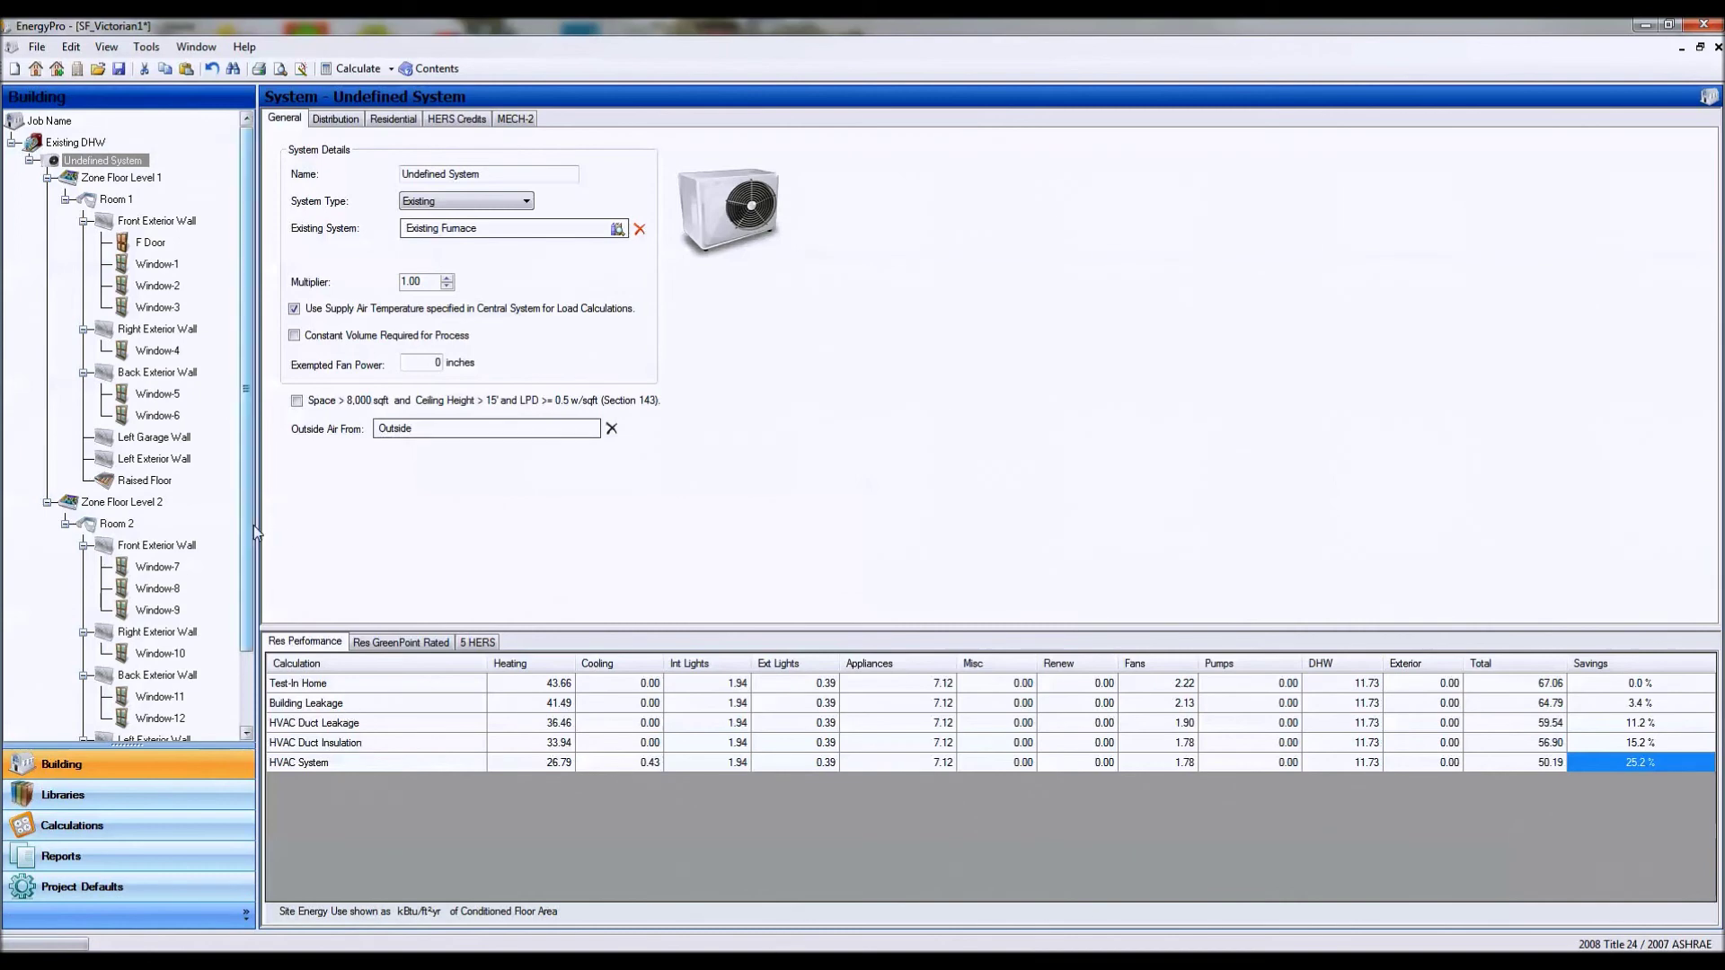
pyautogui.moveTo(248, 530); pyautogui.dragTo(248, 599)
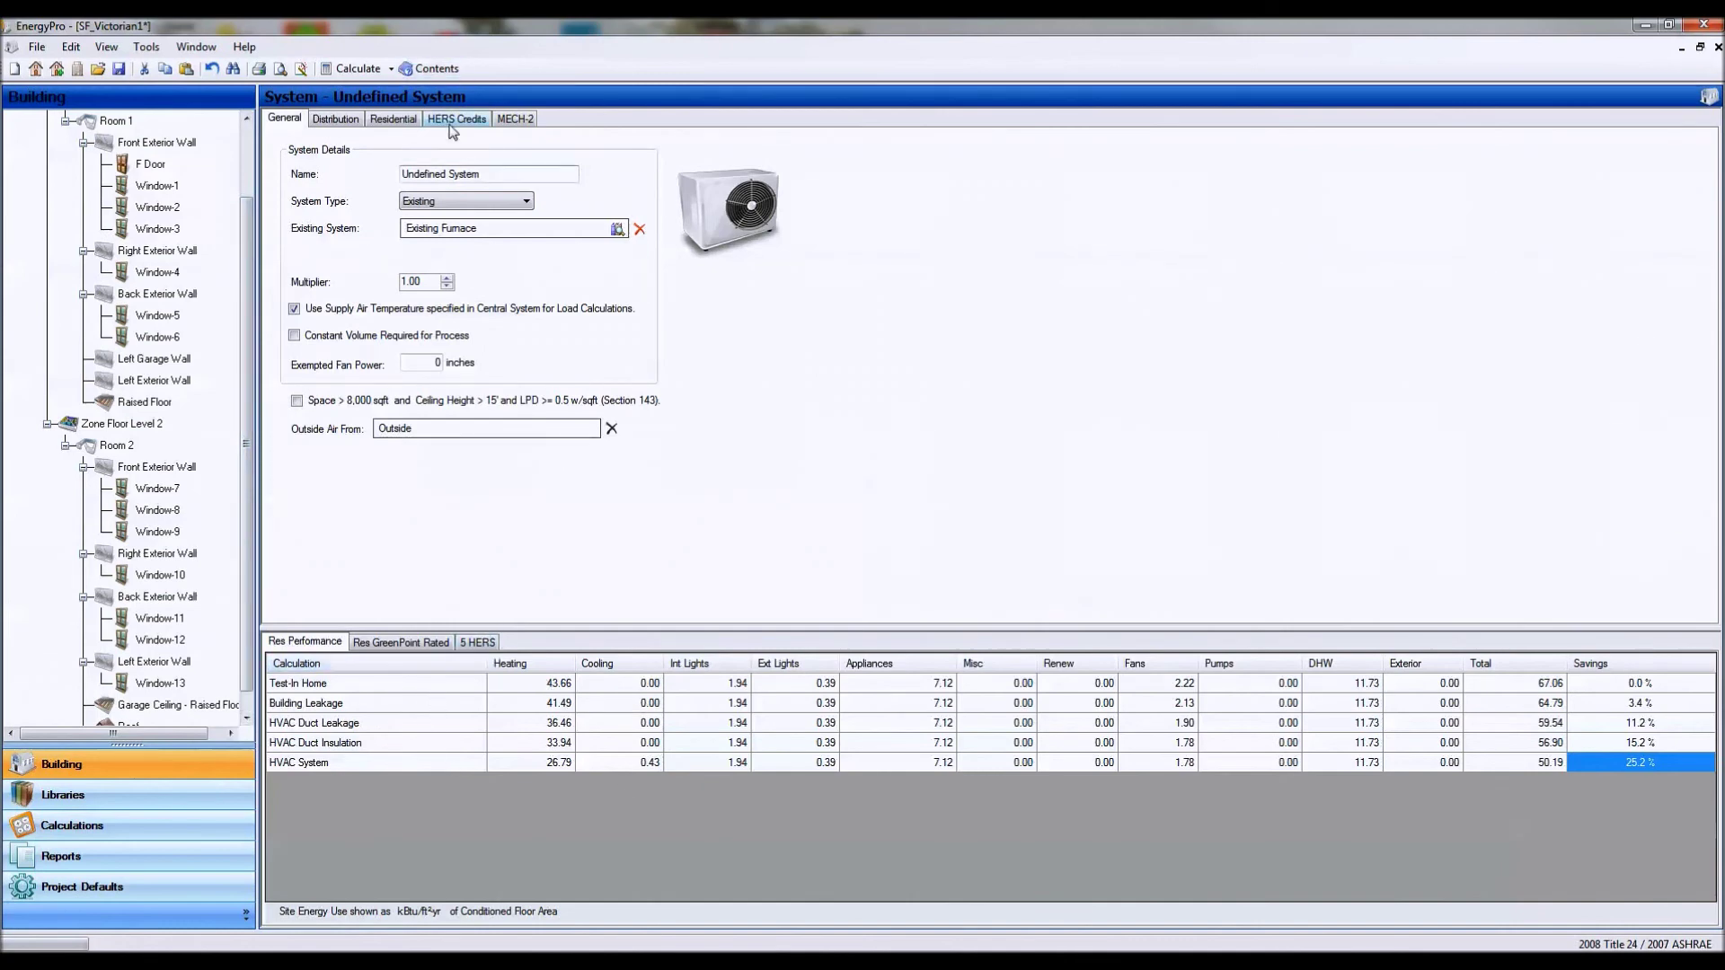
pyautogui.click(413, 643)
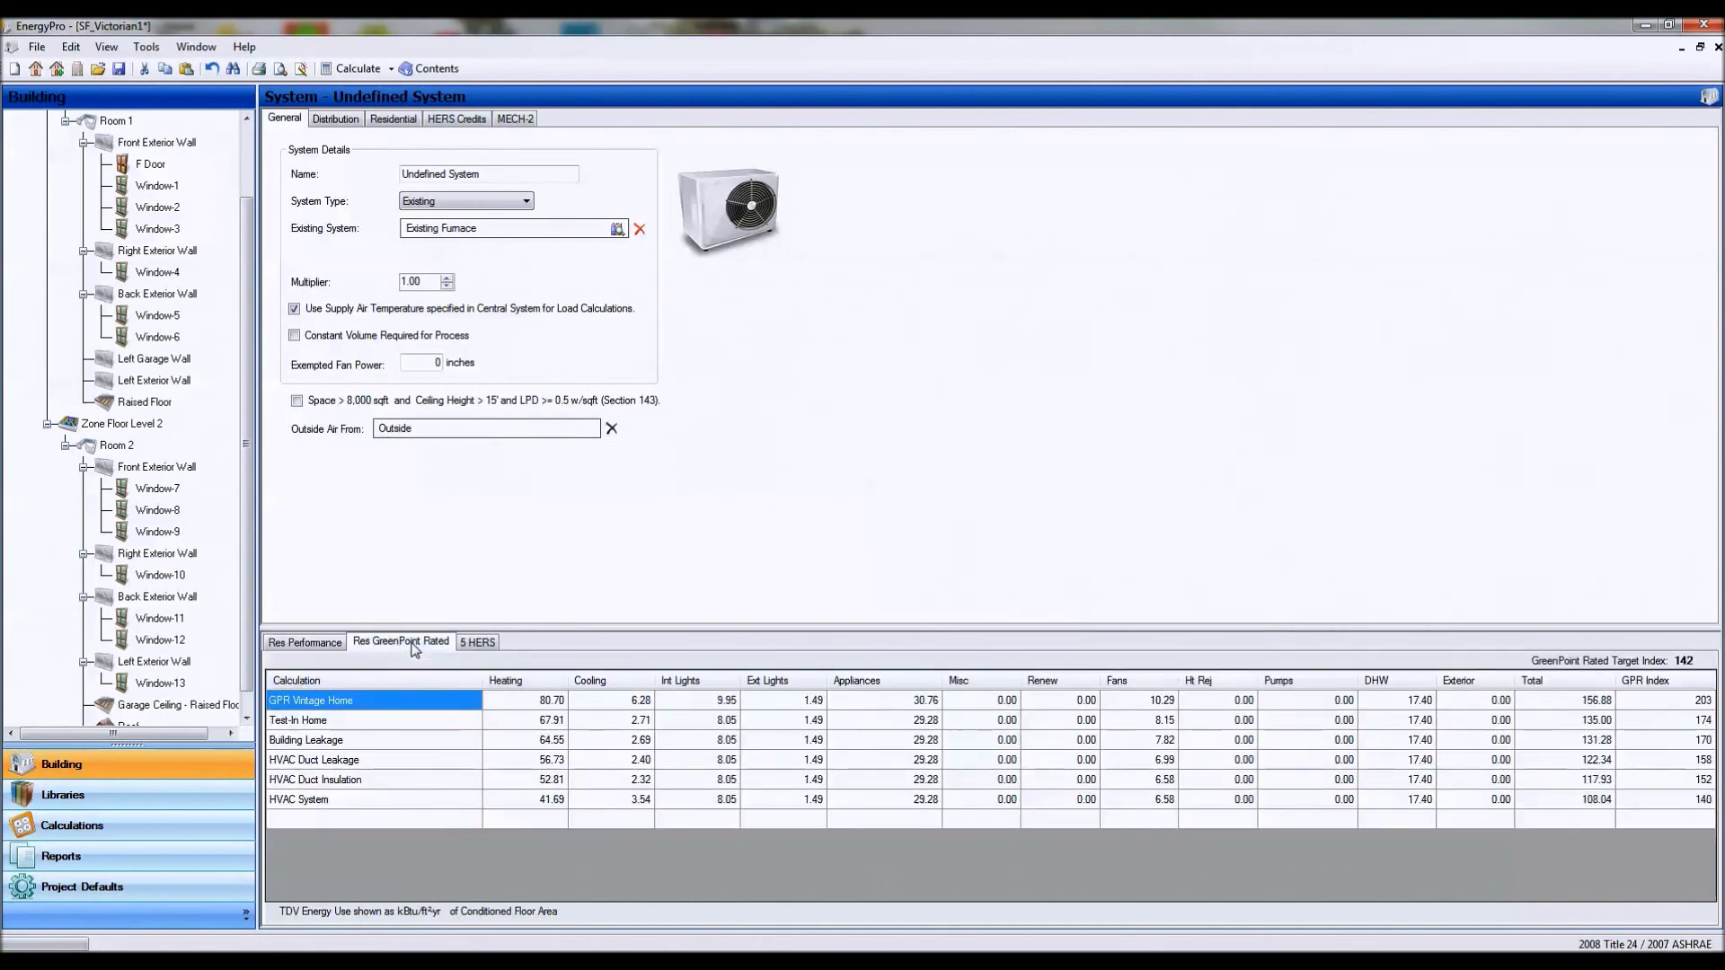